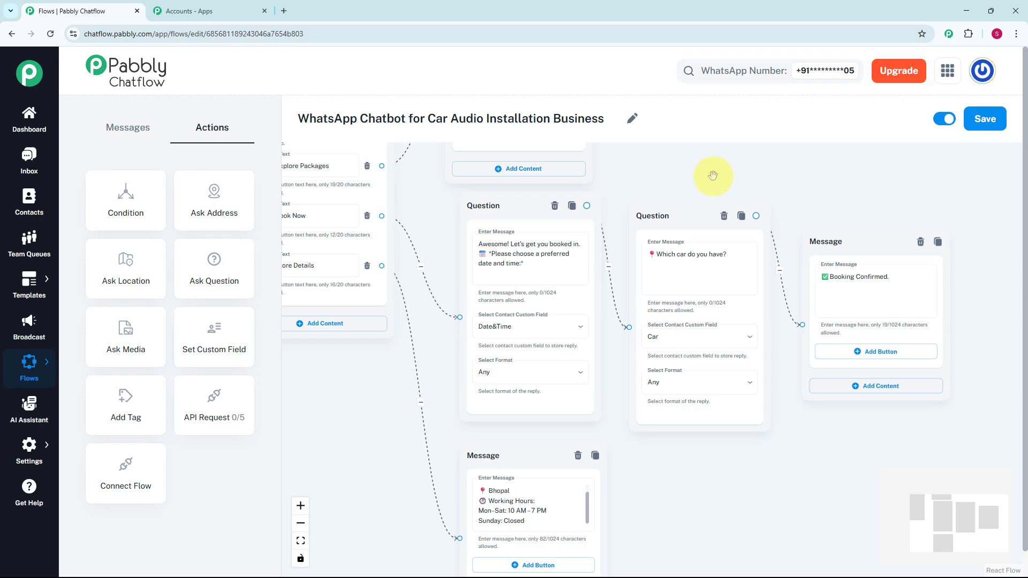
# - Examine the question, booking confirmation and store details nodes of the finished car audio chatbot flow
pyautogui.moveTo(715, 175); pyautogui.dragTo(709, 273)
pyautogui.scroll(-2, 726, 158)
pyautogui.scroll(3, 708, 273)
pyautogui.scroll(-3, 708, 273)
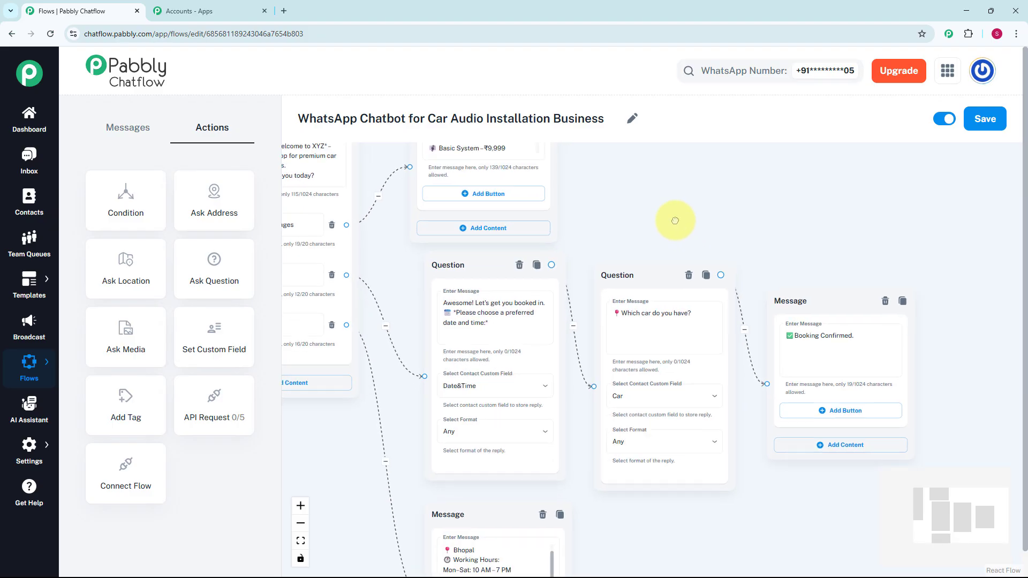
pyautogui.moveTo(708, 273); pyautogui.dragTo(727, 194)
pyautogui.scroll(2, 709, 255)
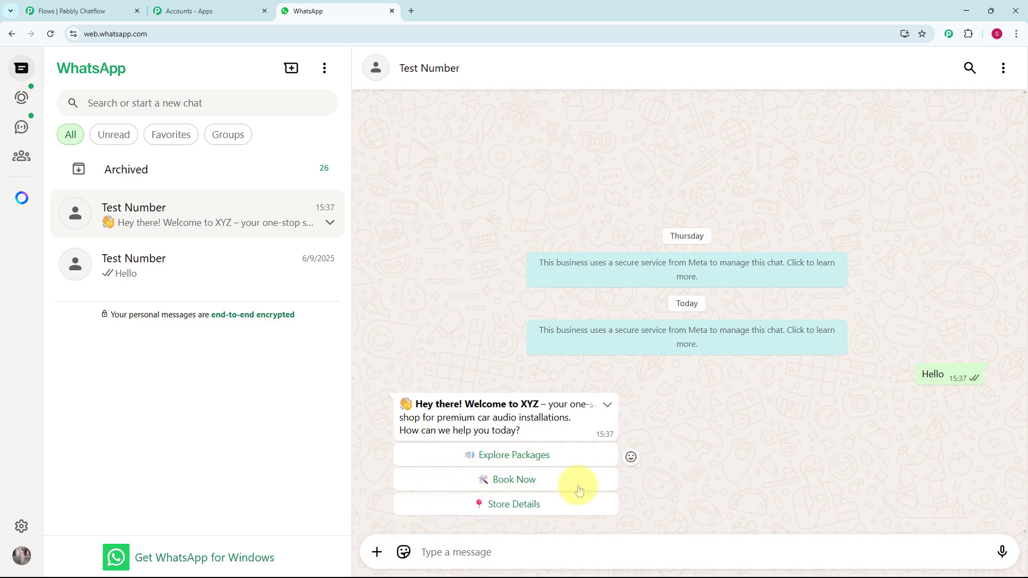
# - Test the chatbot in WhatsApp with Explore Packages, Book Now (answering "2 july 2025 , 6p.m." and "yzx car") and Store Details
pyautogui.click(522, 463)
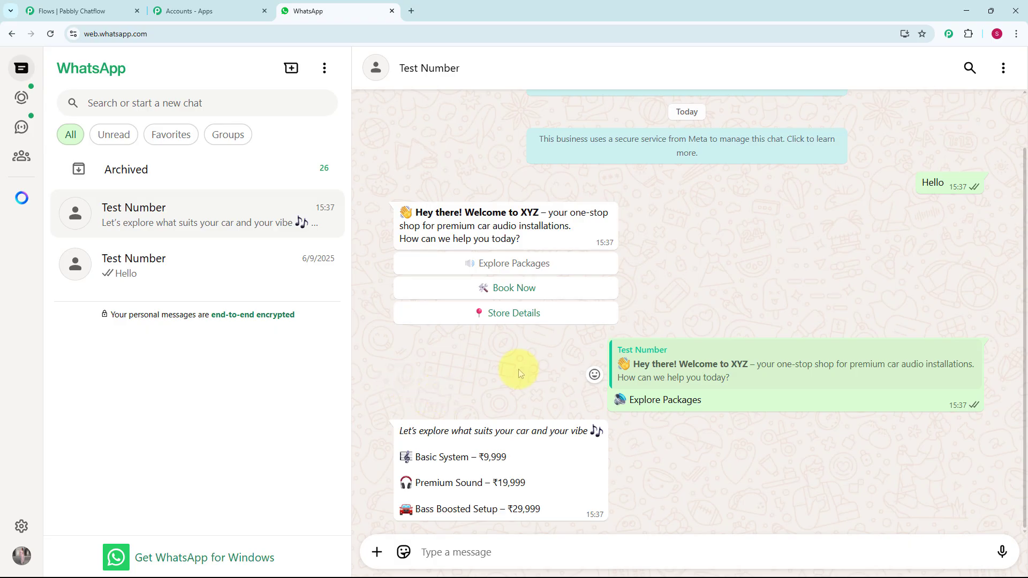
pyautogui.click(526, 289)
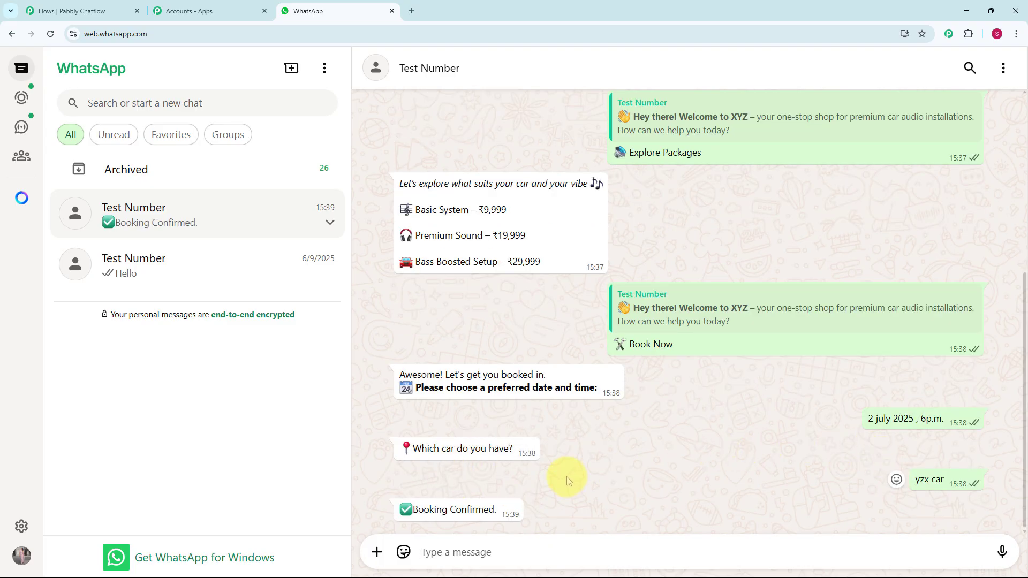
pyautogui.scroll(5, 566, 477)
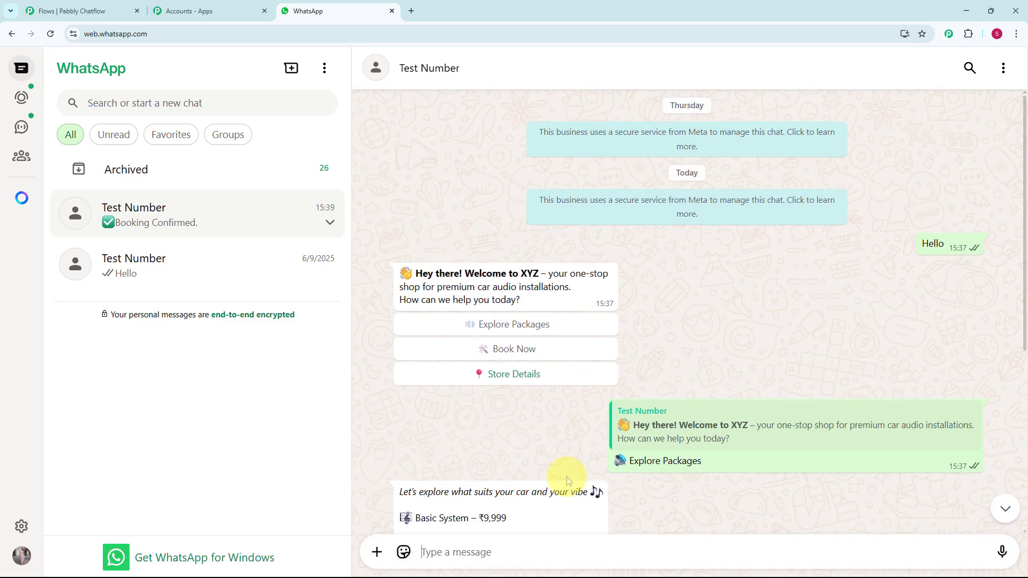
pyautogui.click(518, 375)
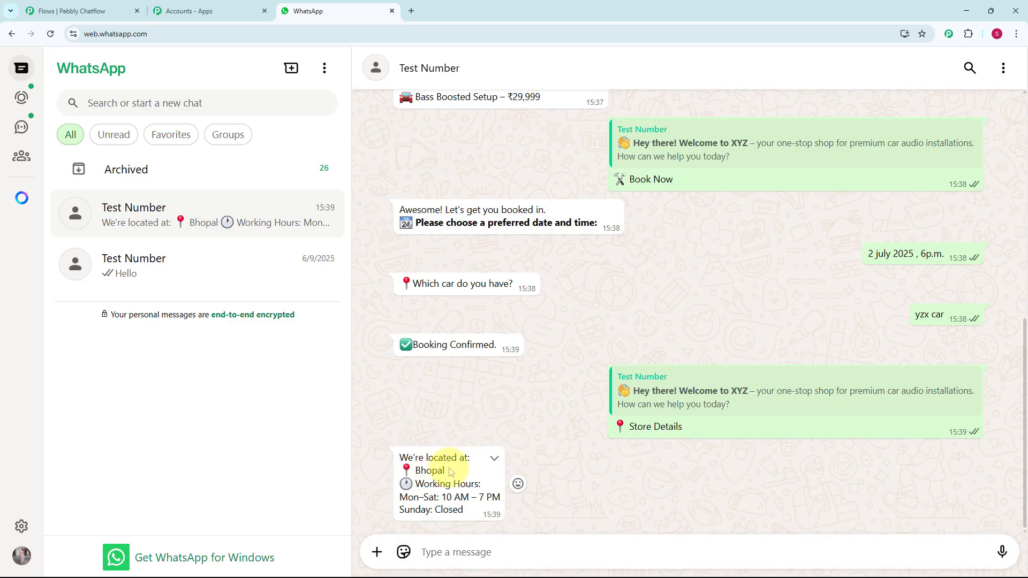
# - Review the test conversation from the store details reply back to the welcome message
pyautogui.scroll(1, 449, 471)
pyautogui.scroll(2, 449, 471)
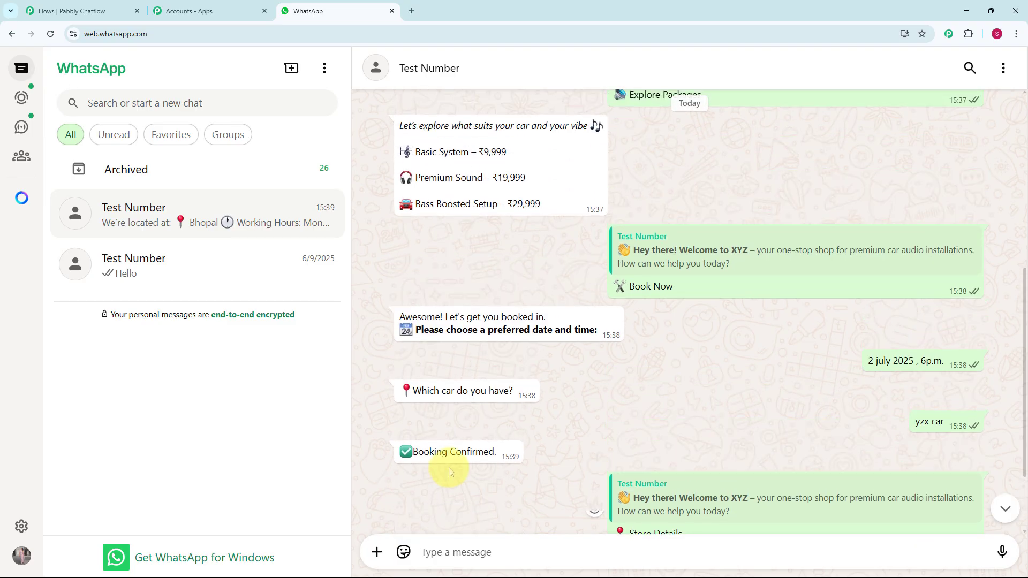
pyautogui.scroll(3, 449, 471)
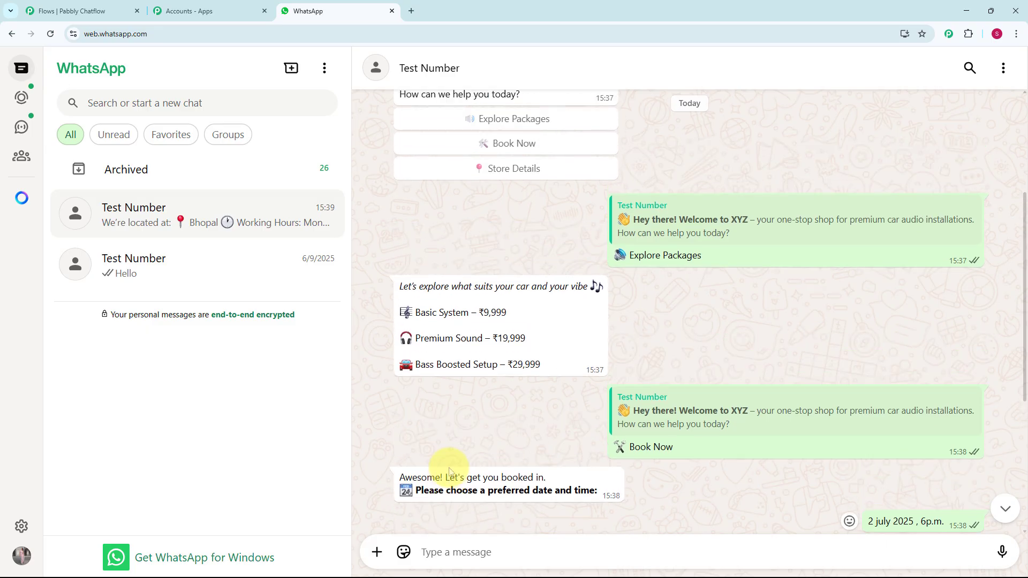
pyautogui.scroll(2, 449, 471)
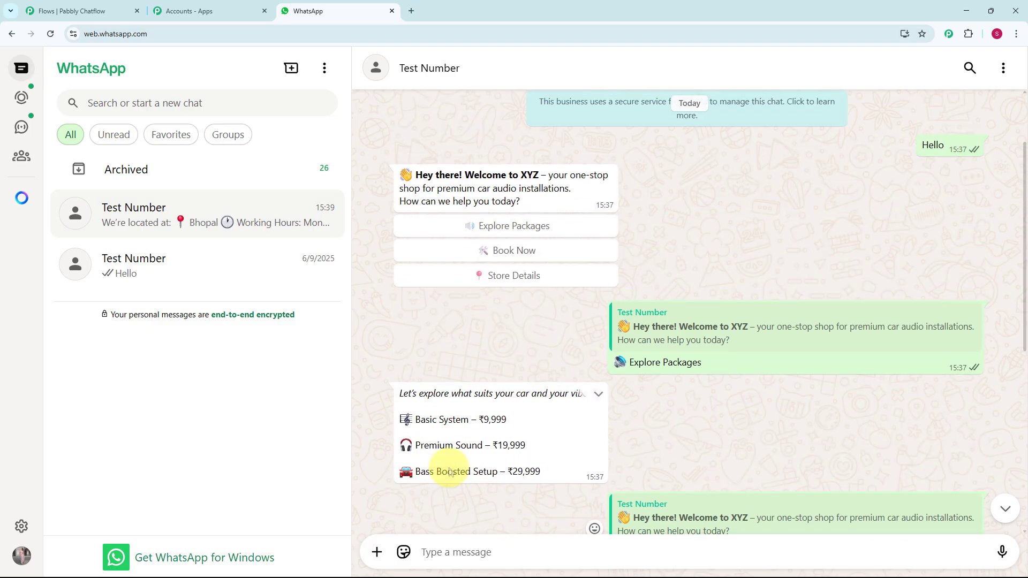
pyautogui.scroll(2, 449, 471)
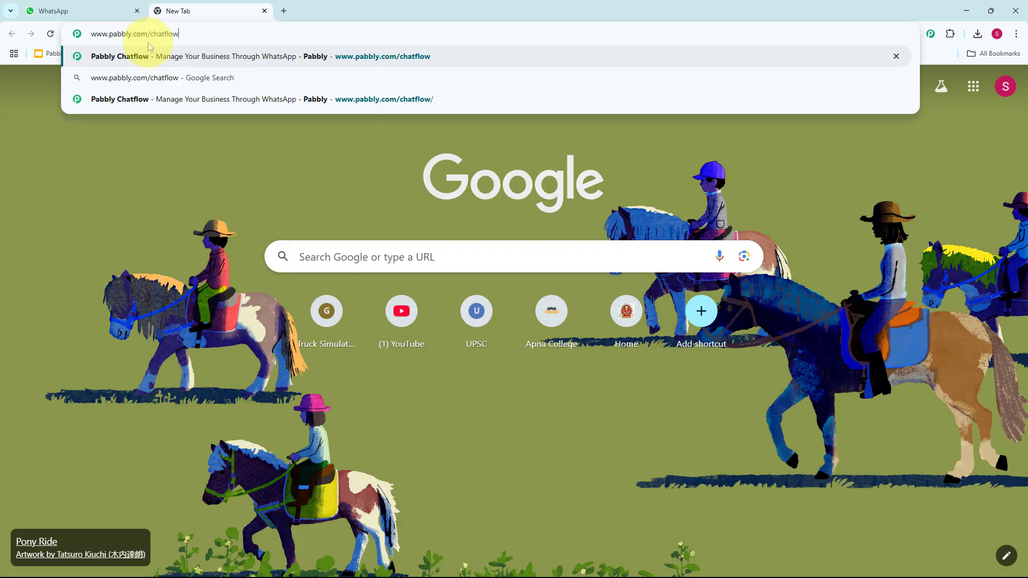
pyautogui.press('Return')
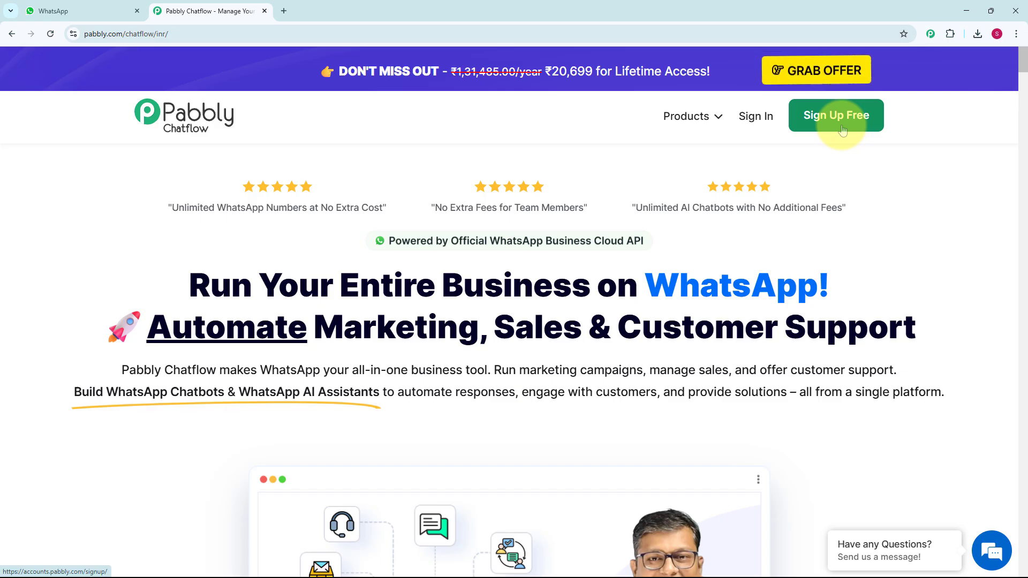
pyautogui.click(753, 131)
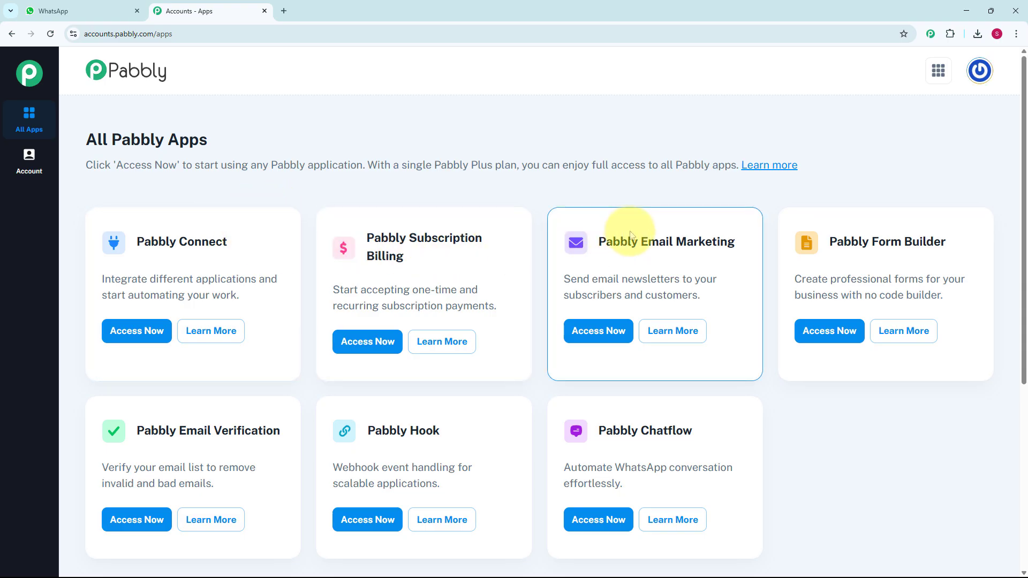
pyautogui.scroll(-2, 620, 238)
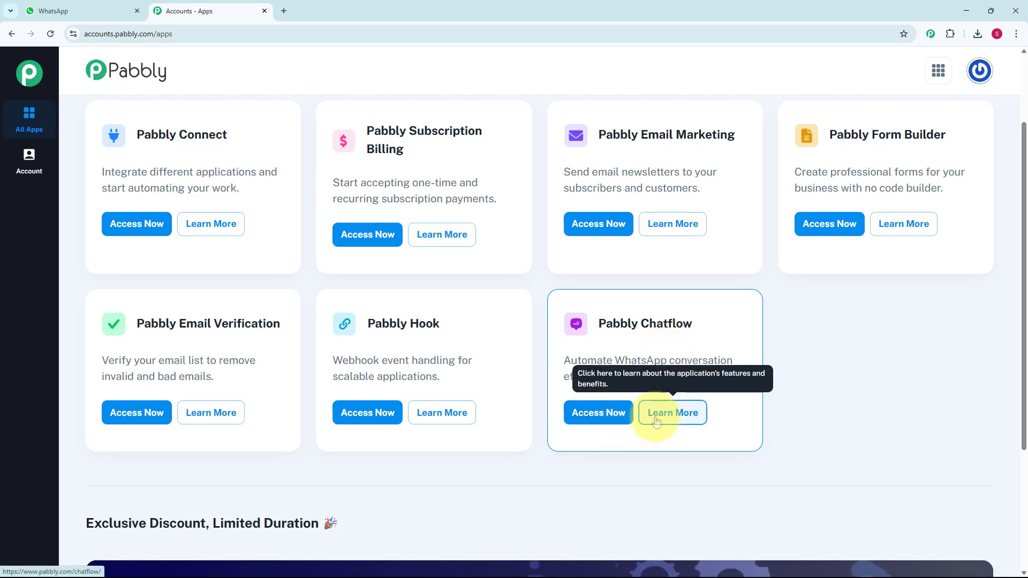
pyautogui.click(606, 421)
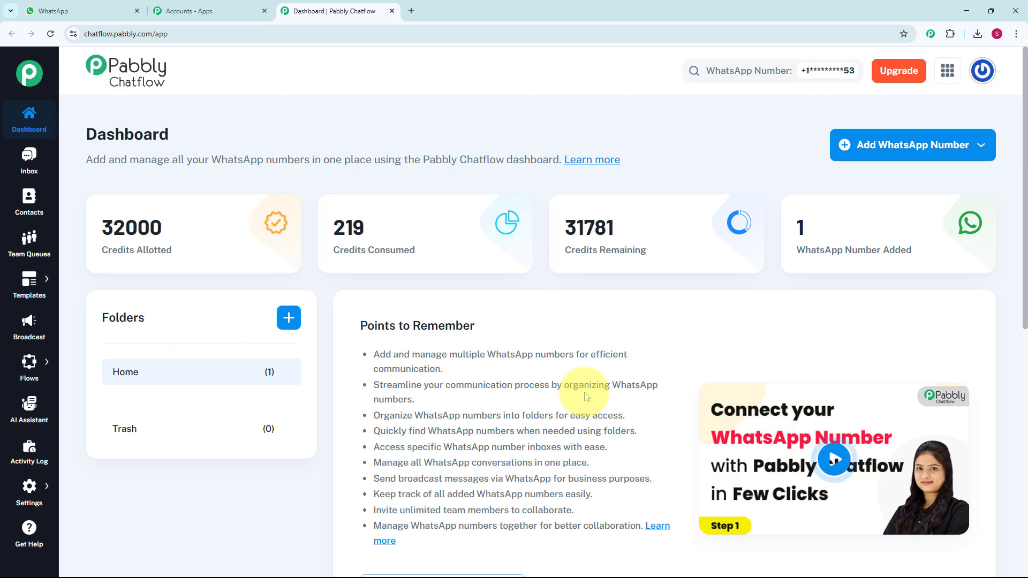
# - Examine the Chatflow dashboard, its connected WhatsApp numbers, the options for adding a number and the available sections
pyautogui.scroll(-4, 588, 396)
pyautogui.scroll(-4, 589, 392)
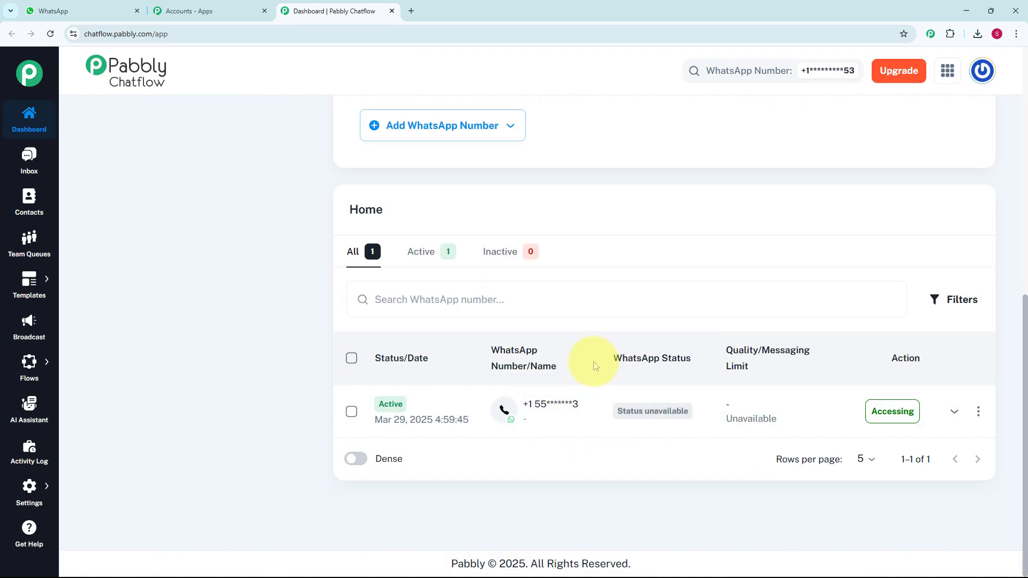
pyautogui.scroll(8, 593, 361)
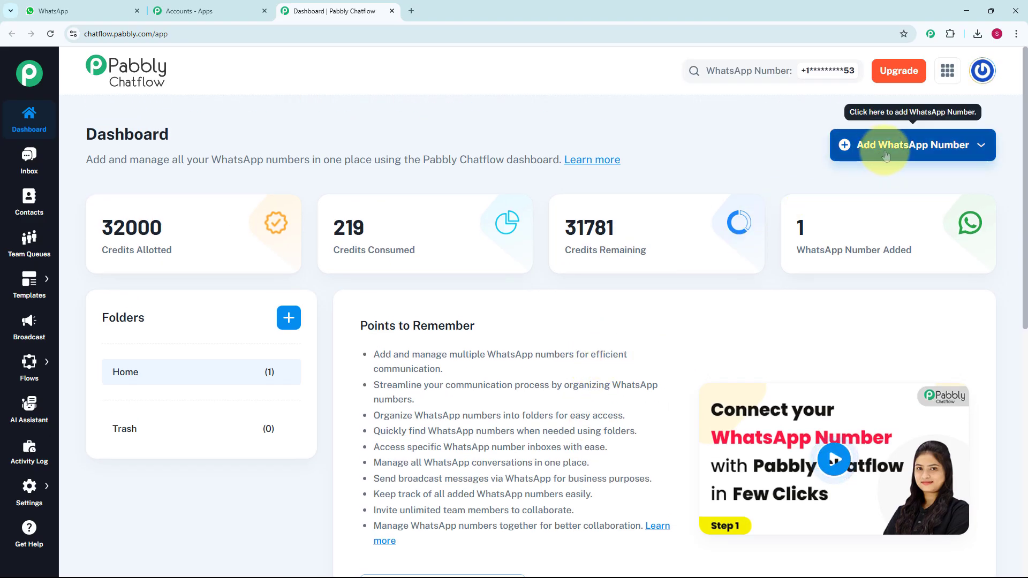
pyautogui.click(919, 153)
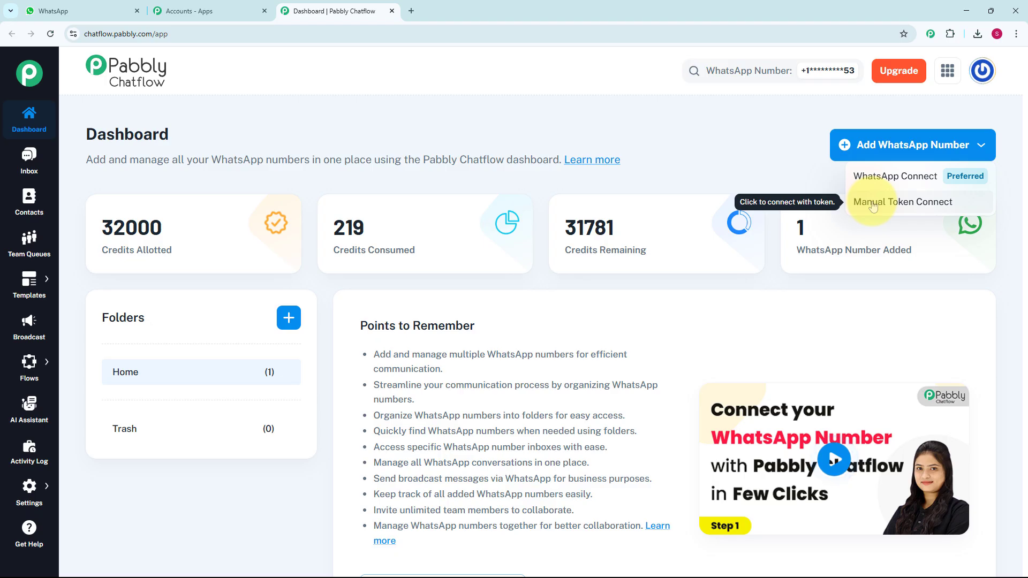
pyautogui.click(289, 317)
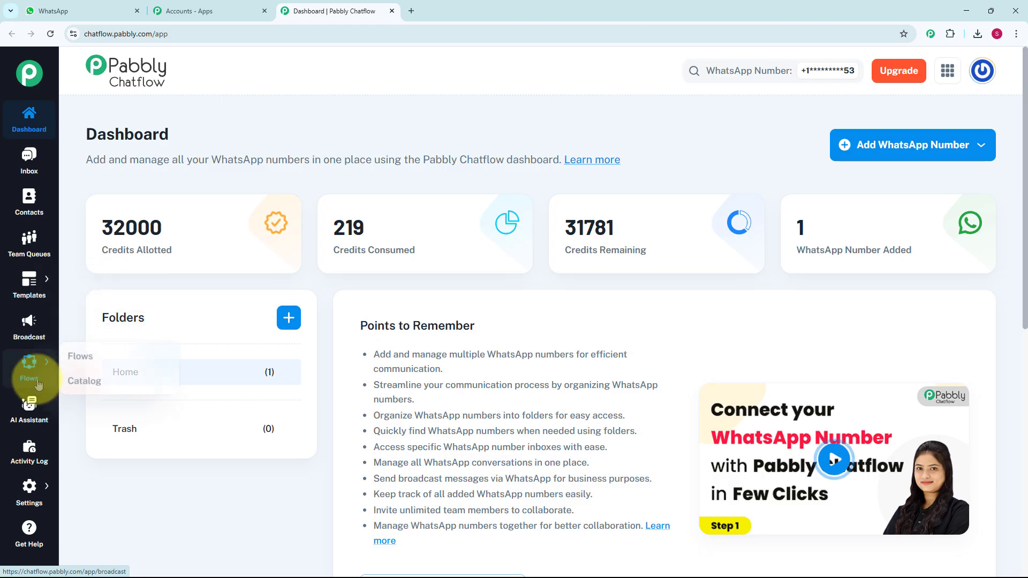
pyautogui.moveTo(25, 367)
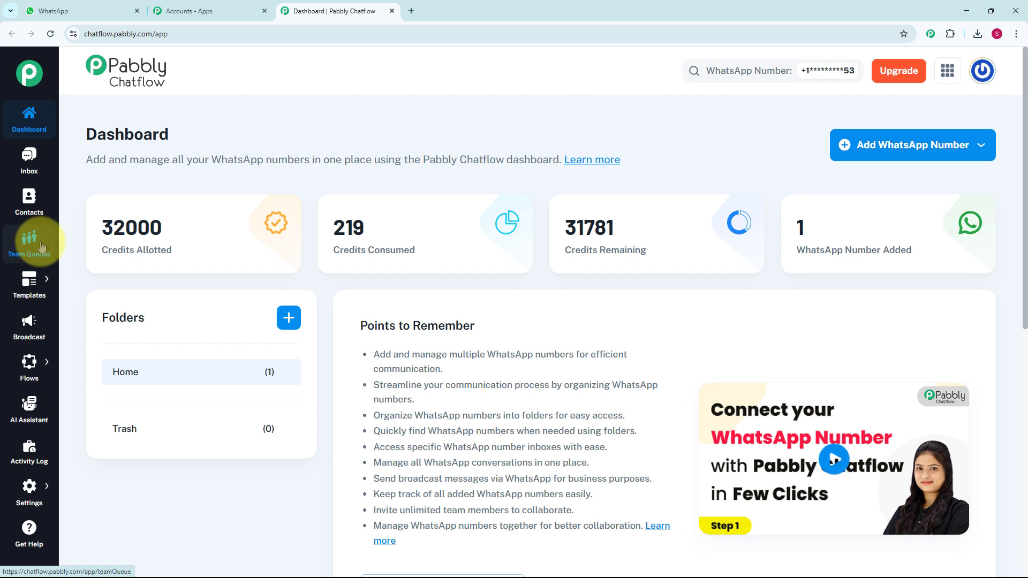
pyautogui.moveTo(32, 289)
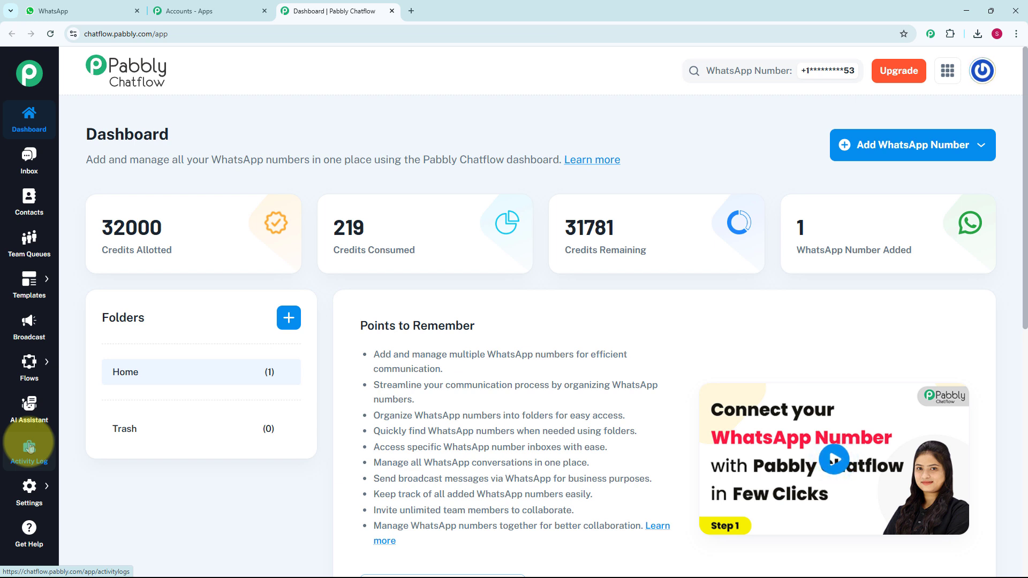
pyautogui.moveTo(33, 495)
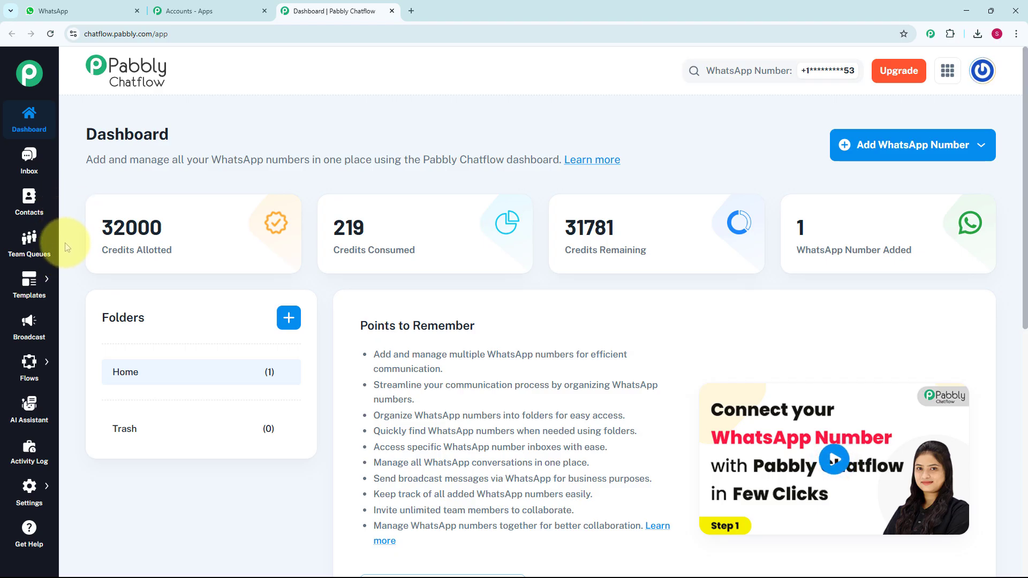
# - Open the Flow Builder and add a new flow named "WhatsApp Chatbot for Car Audio Installation Business"
pyautogui.moveTo(43, 373)
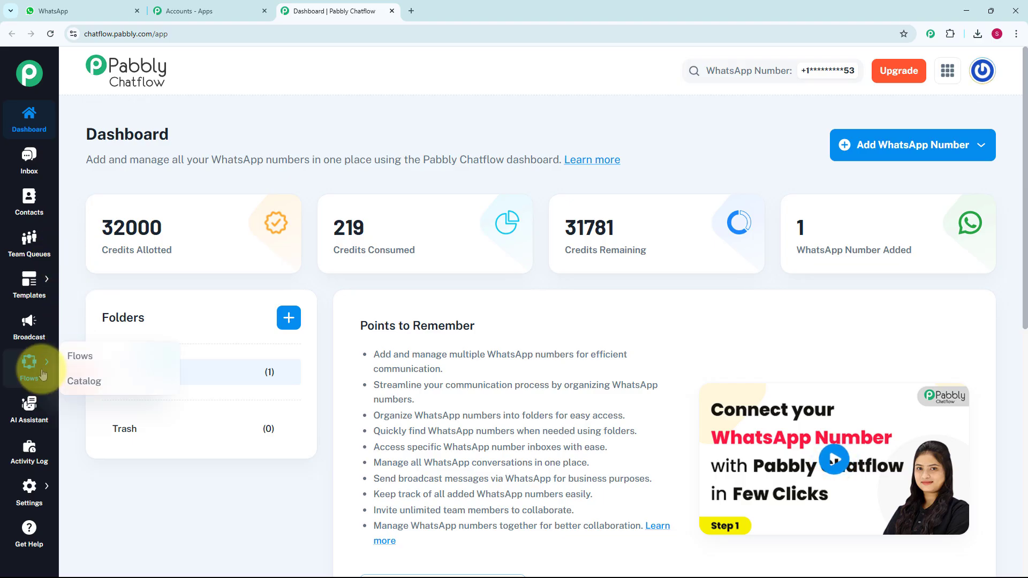
pyautogui.click(82, 354)
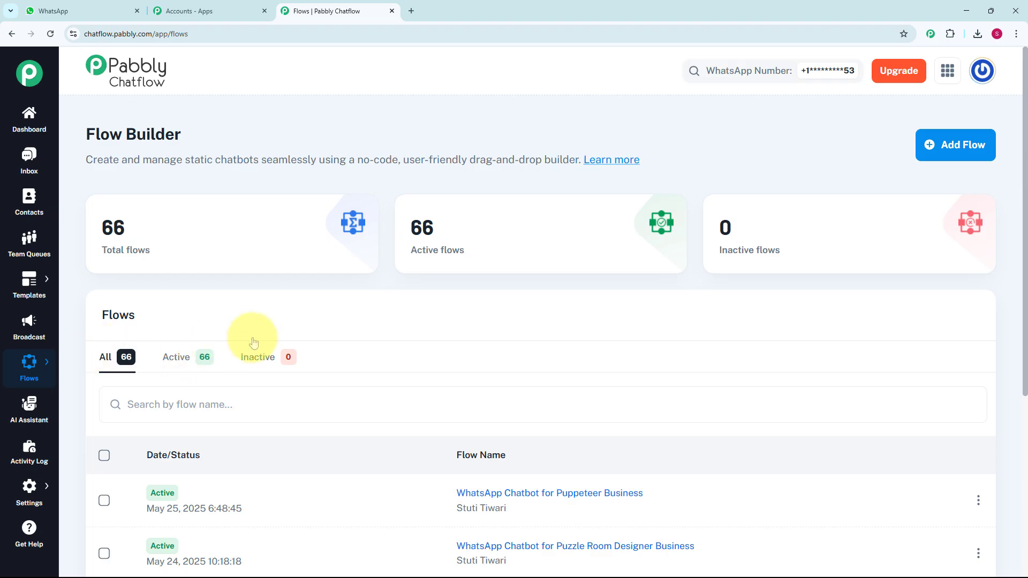
pyautogui.scroll(-5, 451, 430)
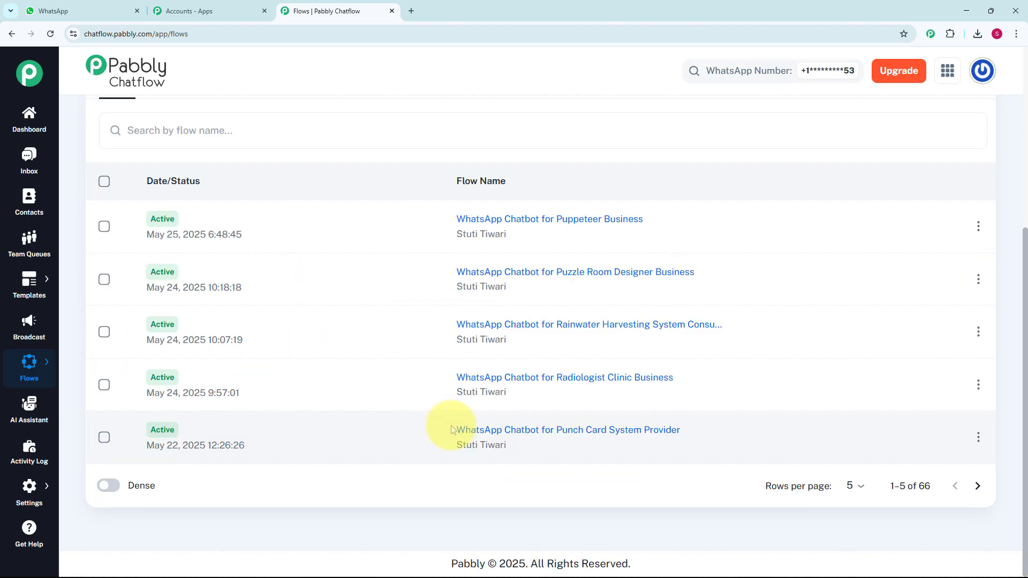
pyautogui.scroll(5, 452, 429)
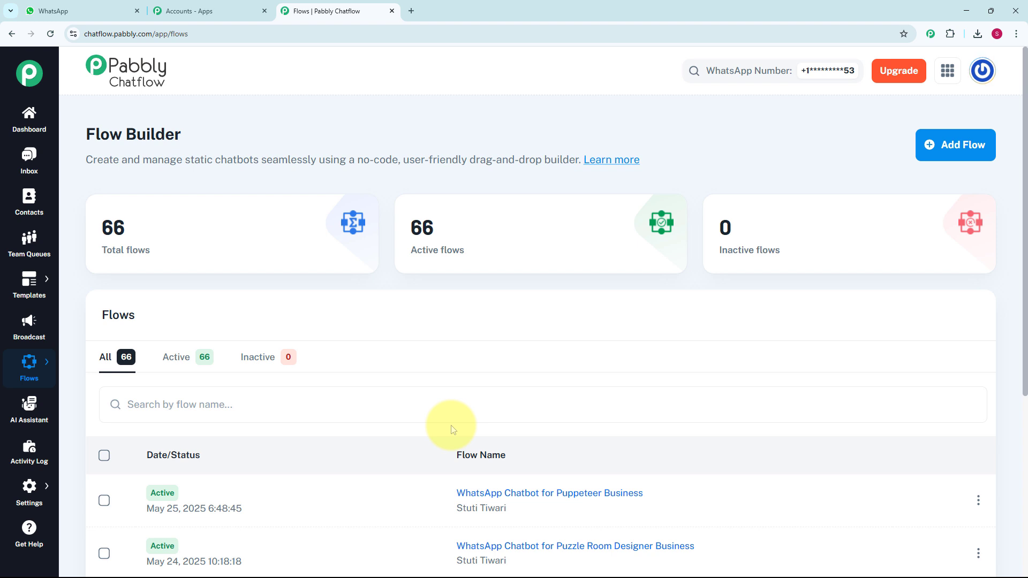
pyautogui.click(959, 146)
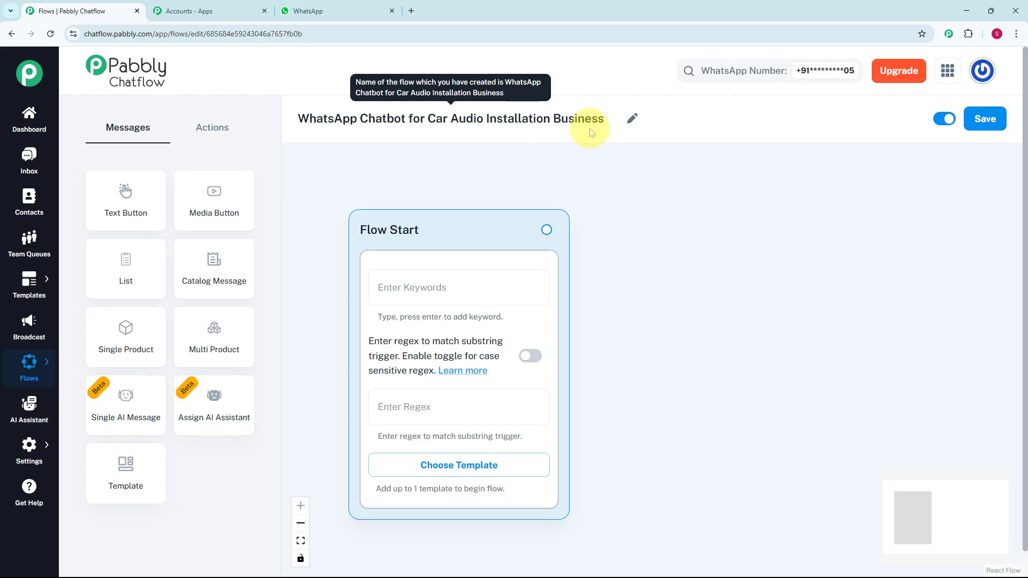
# - Set the Flow Start trigger regex to [\s\S]+ and leave the keywords empty
pyautogui.click(431, 282)
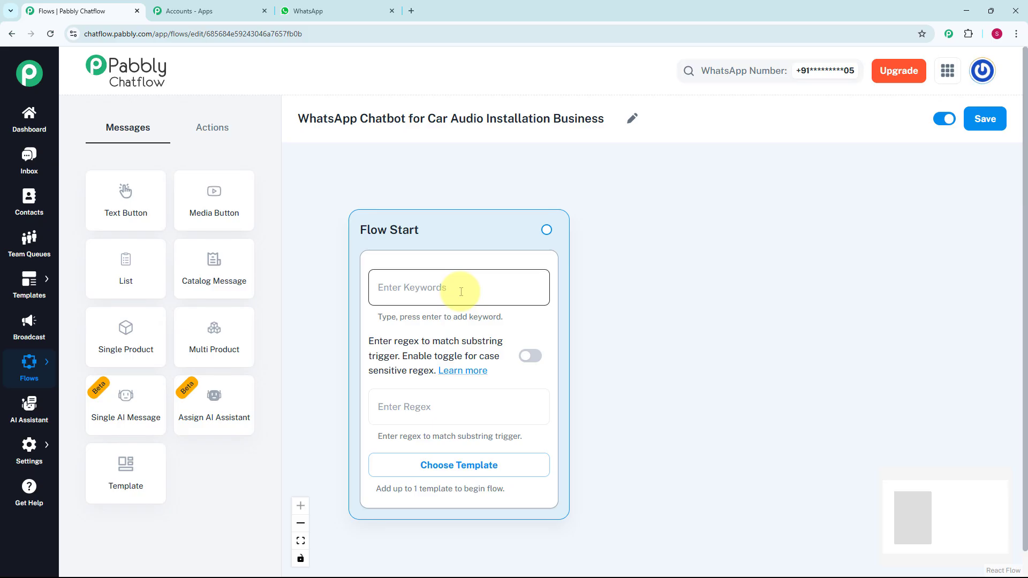
pyautogui.click(433, 408)
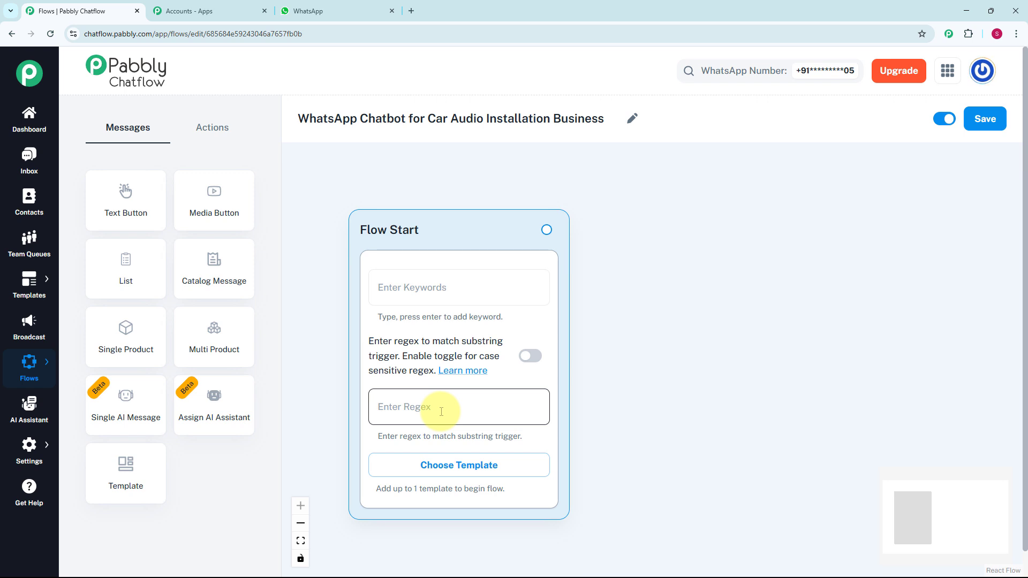
pyautogui.write('[\\s\\S]+')
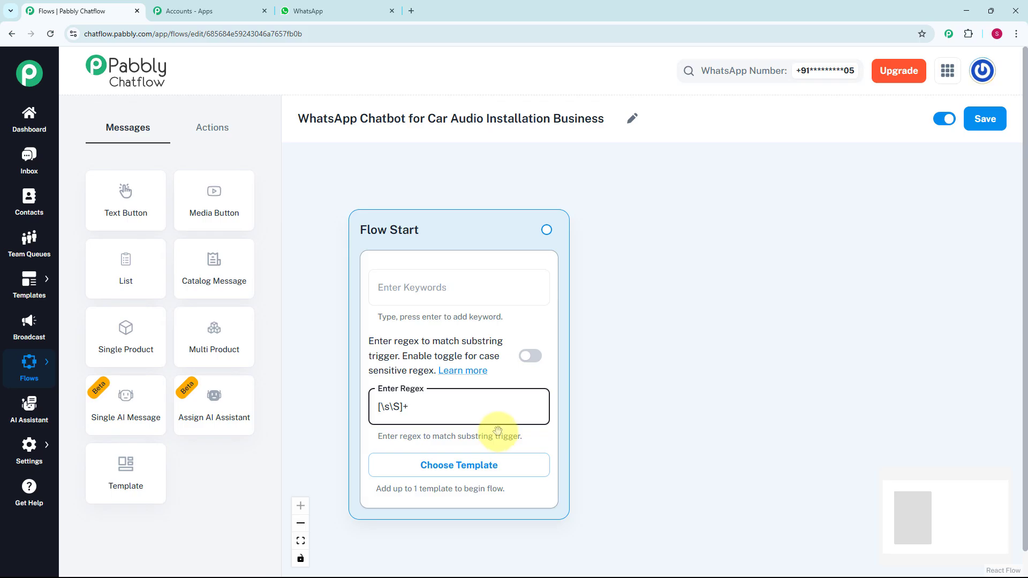
# - Connect a new Text + Button message to the Flow Start node
pyautogui.moveTo(546, 230); pyautogui.dragTo(644, 278)
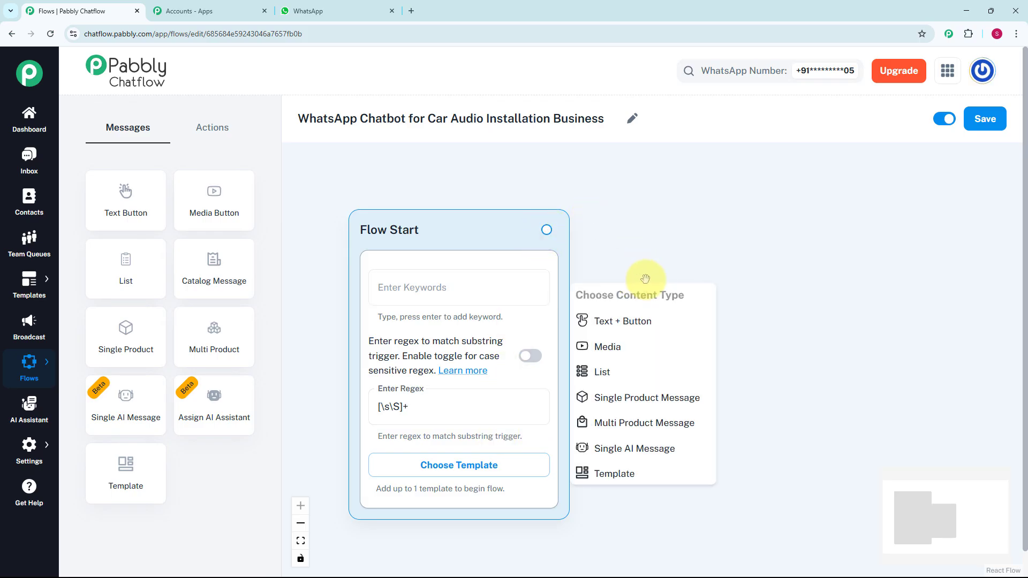
pyautogui.click(637, 321)
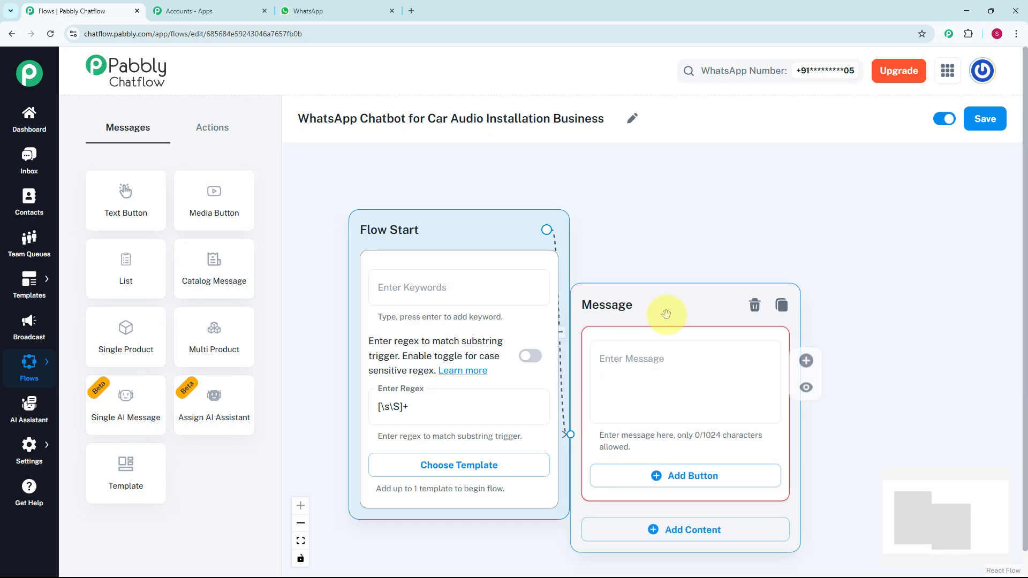
# - Enter the message "👋 *Hey there! Welcome to XYZ* – your one-stop shop for premium car audio installations. How can we help you today?"
pyautogui.scroll(-3, 883, 309)
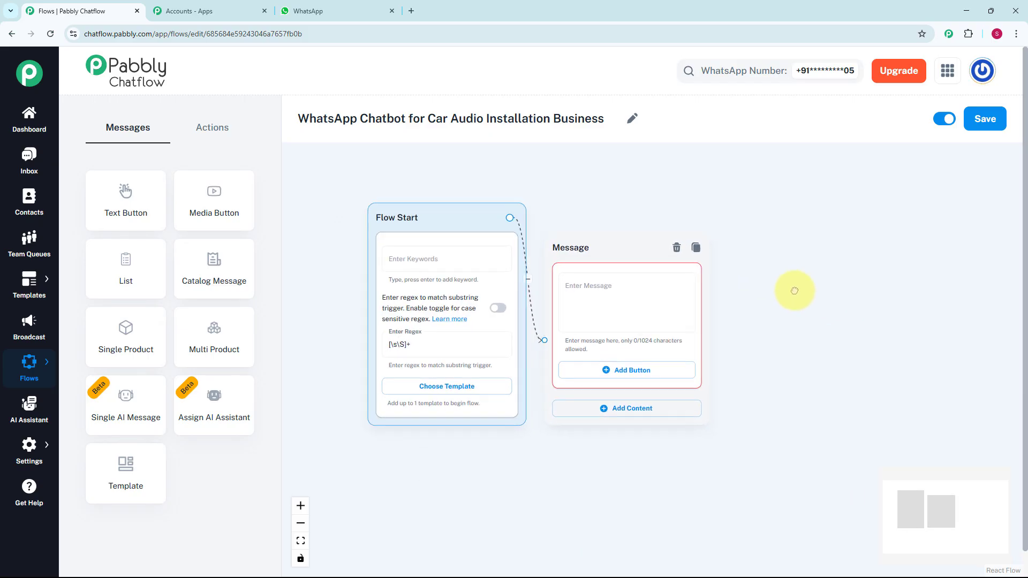
pyautogui.scroll(2, 717, 325)
pyautogui.click(602, 311)
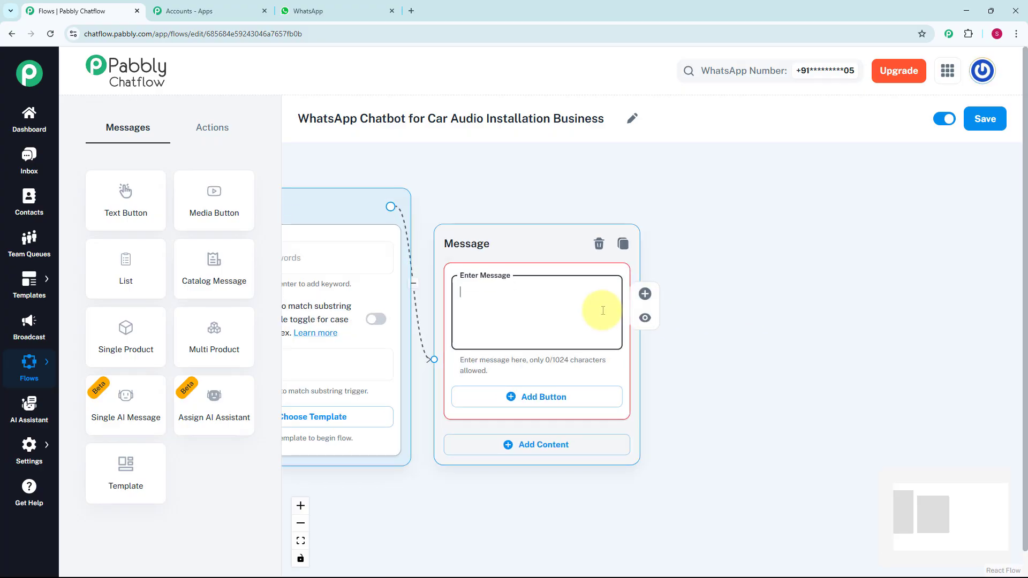
pyautogui.write('👋 *Hey there! Welcome to XYZ* – your one-stop shop for premium car audio installations.\\nHow can we help you today?')
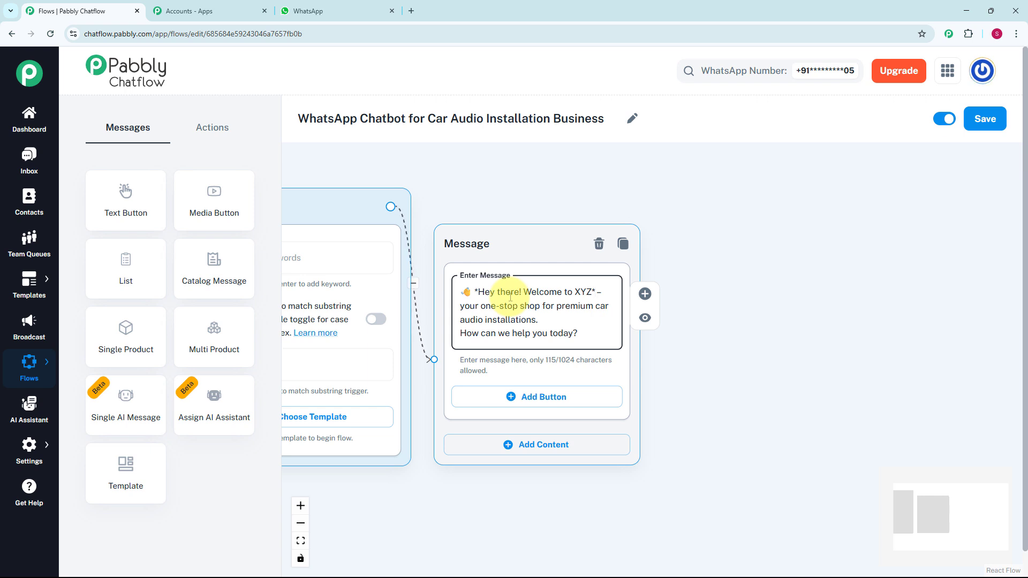
# - Add three reply buttons to the welcome message: "🔊 Explore Packages", "🛠️ Book Now" and "📍 Store Details"
pyautogui.click(540, 402)
pyautogui.click(508, 344)
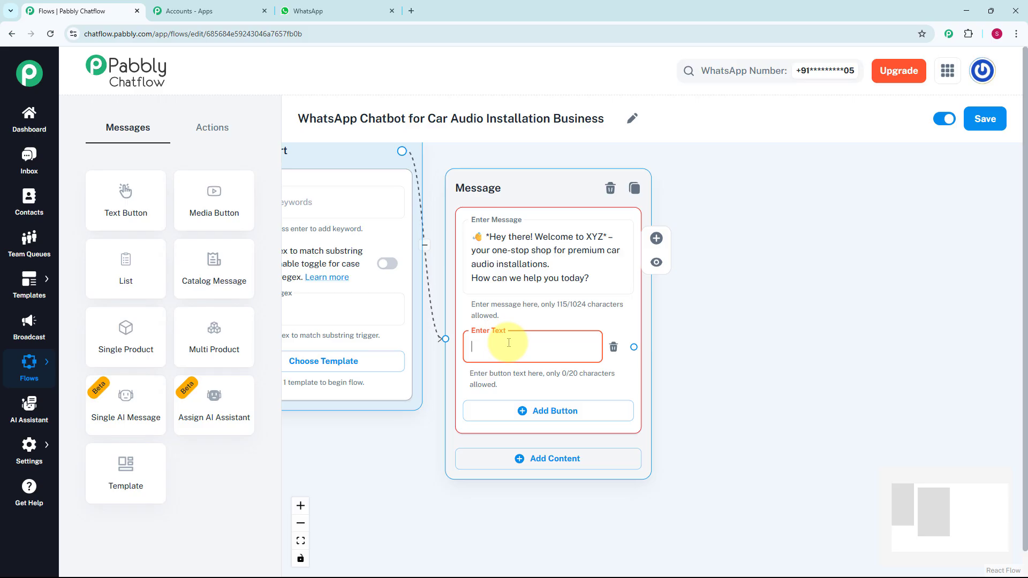
pyautogui.write('🔊 Explore Packages')
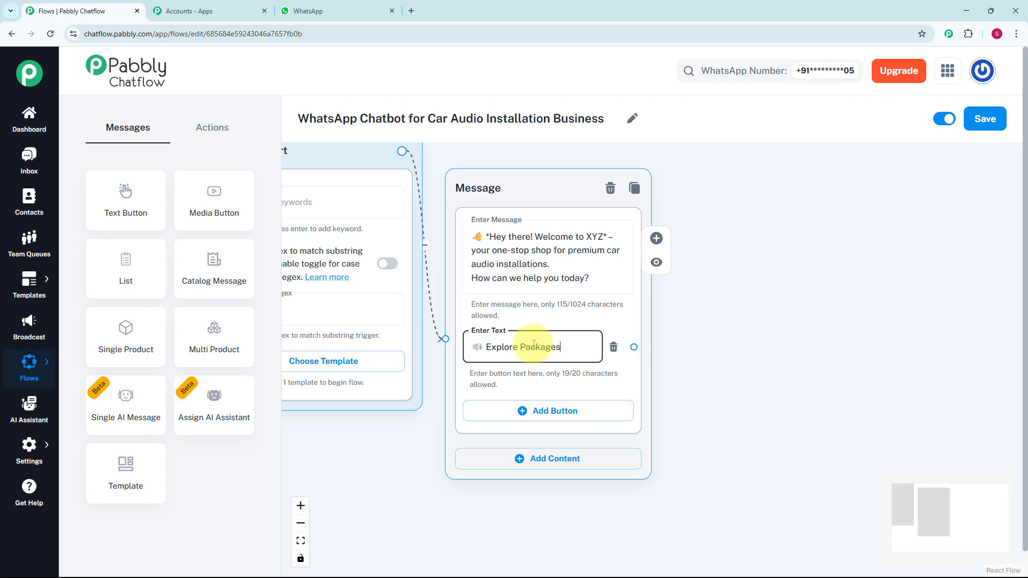
pyautogui.click(524, 410)
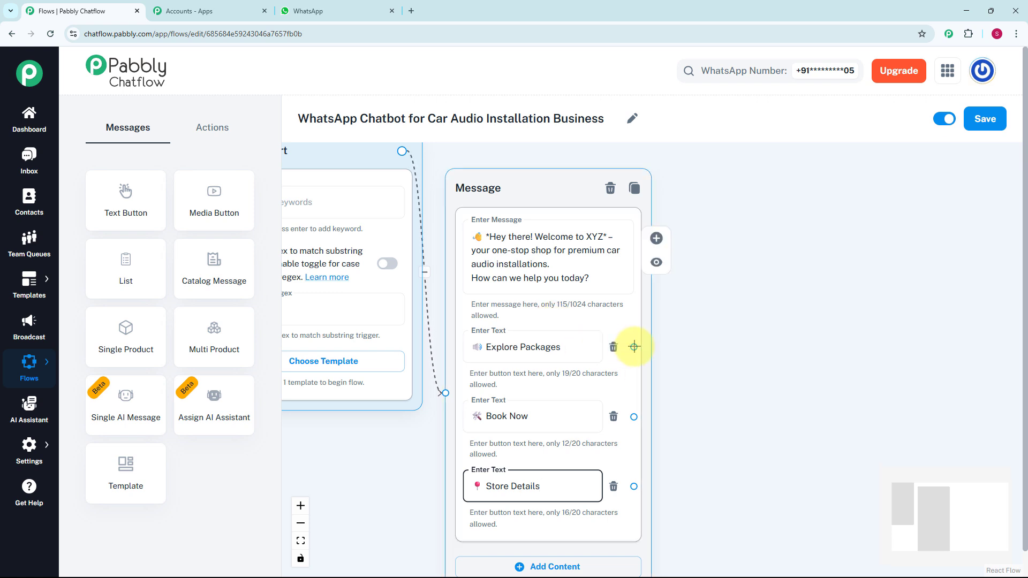
# - Connect a new Text + Button message to Explore Packages and paste the package list with Premium Sound – ₹19,999 and Bass Boosted Setup – ₹29,999
pyautogui.moveTo(634, 347); pyautogui.dragTo(745, 234)
pyautogui.click(711, 296)
pyautogui.click(740, 296)
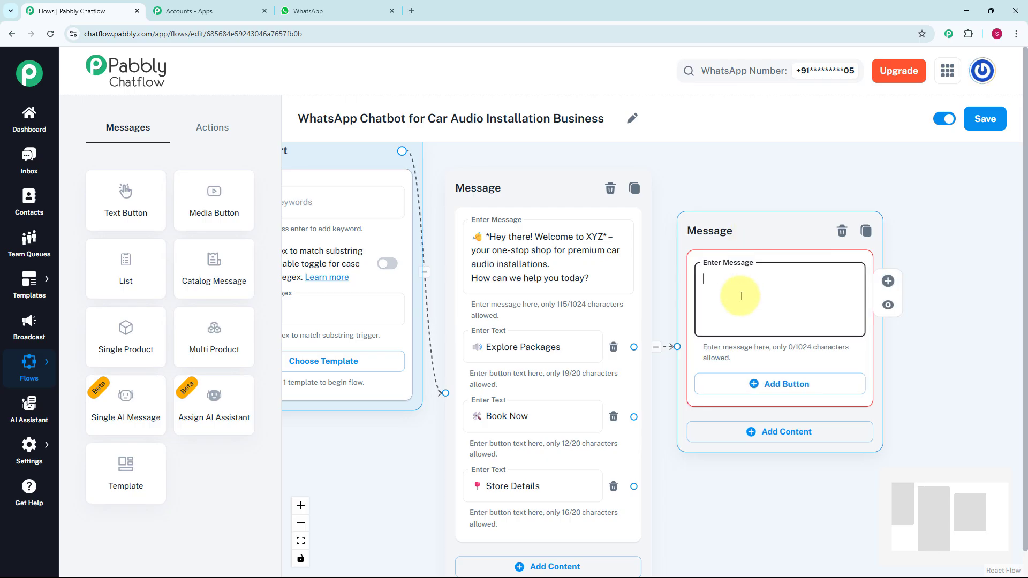
pyautogui.hotkey('ctrl', 'v')
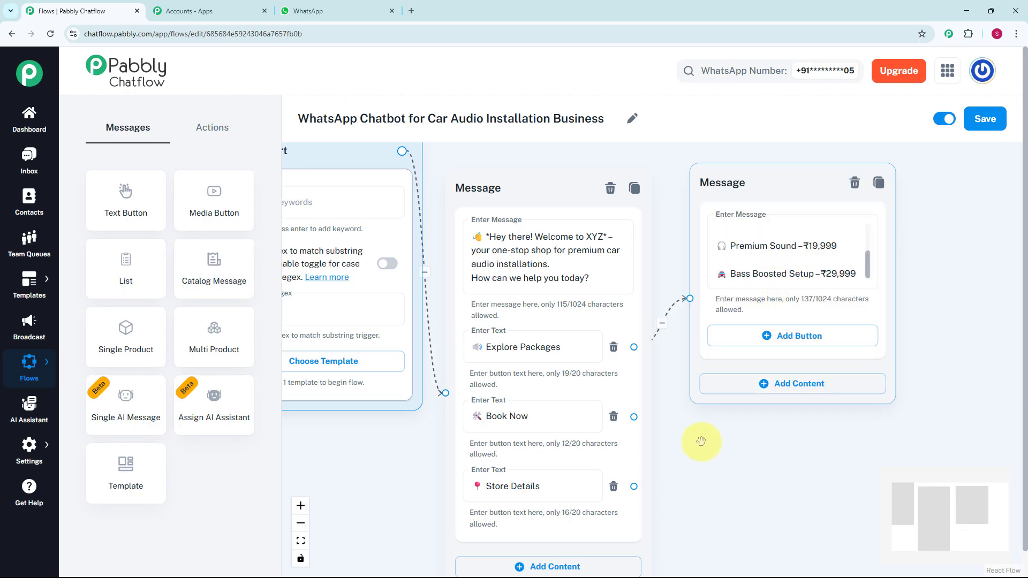
# - Add an Ask Question node below the packages message and connect the Book Now button to it
pyautogui.scroll(-2, 705, 378)
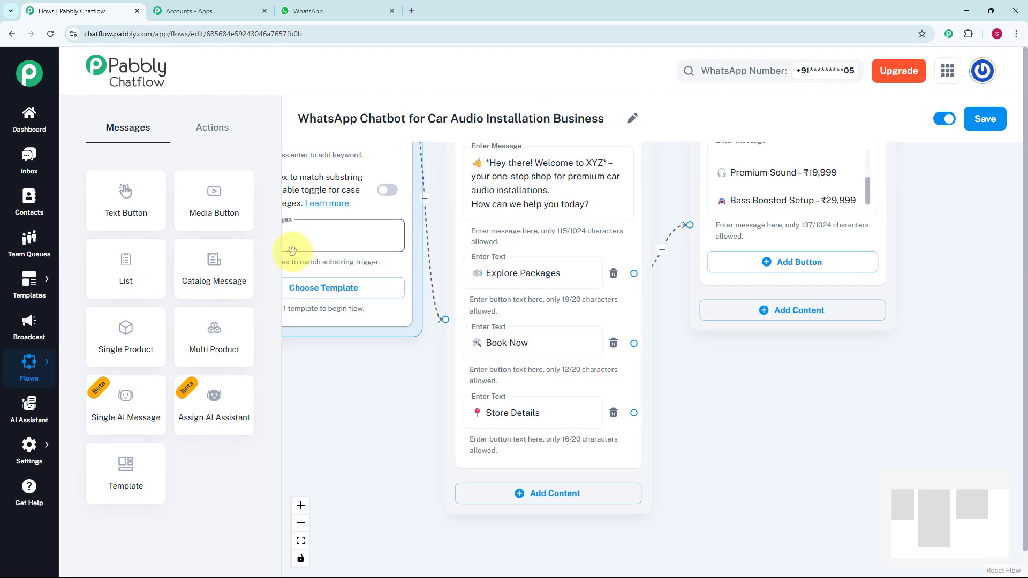
pyautogui.click(214, 128)
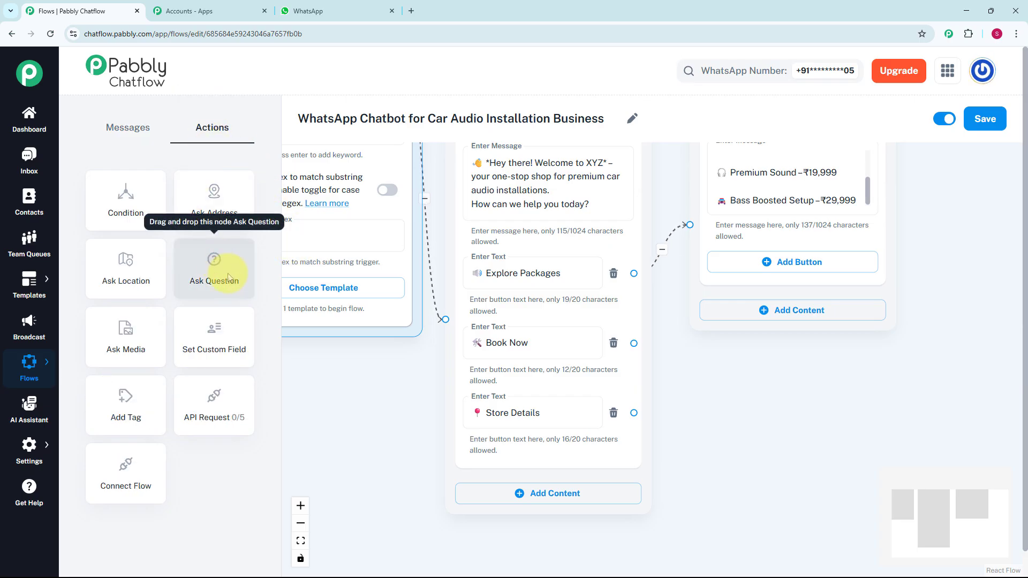
pyautogui.moveTo(227, 278); pyautogui.dragTo(768, 372)
pyautogui.click(908, 300)
pyautogui.scroll(-3, 926, 299)
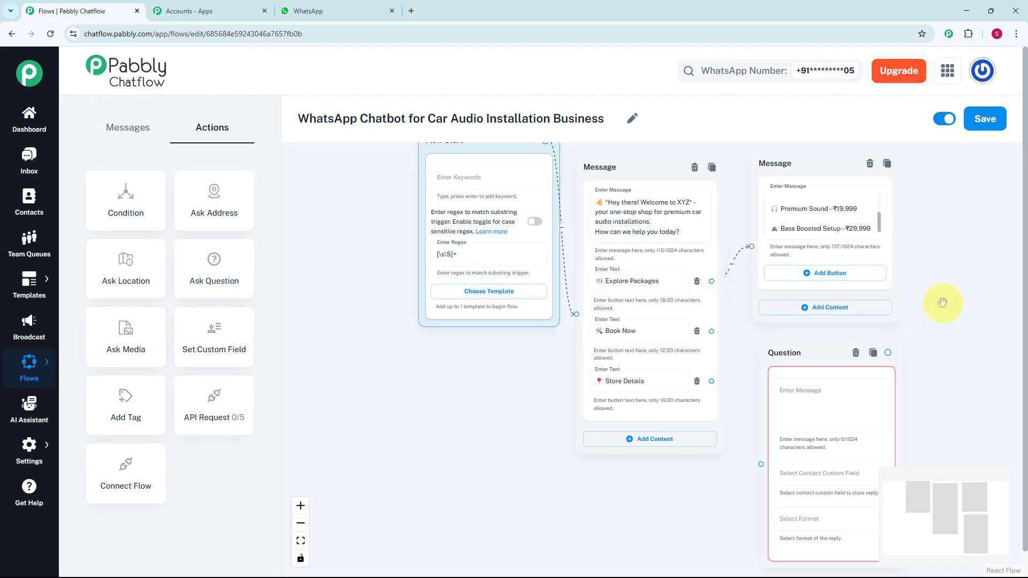
pyautogui.moveTo(942, 298); pyautogui.dragTo(730, 239)
pyautogui.scroll(3, 518, 271)
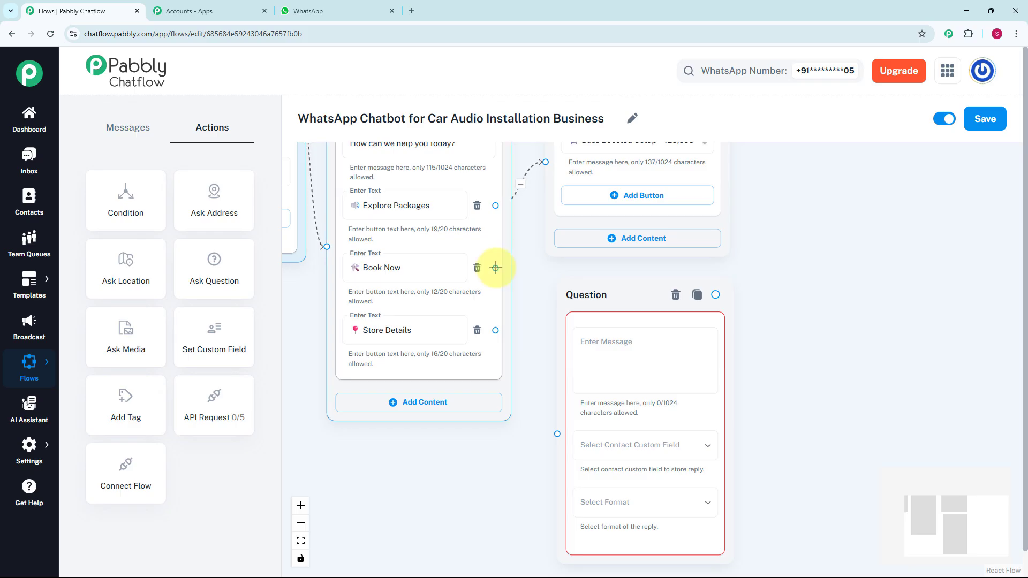
pyautogui.moveTo(495, 268); pyautogui.dragTo(554, 496)
# - Enter the question text "Awesome! Let's get you booked in. 📅 Please choose a preferred date and time:"
pyautogui.click(618, 378)
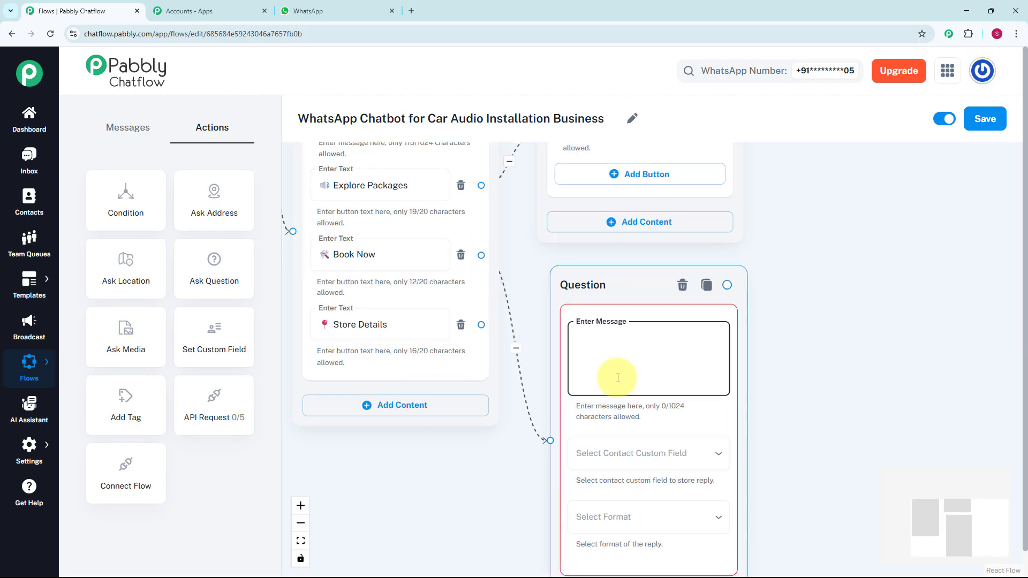
pyautogui.scroll(1, 617, 378)
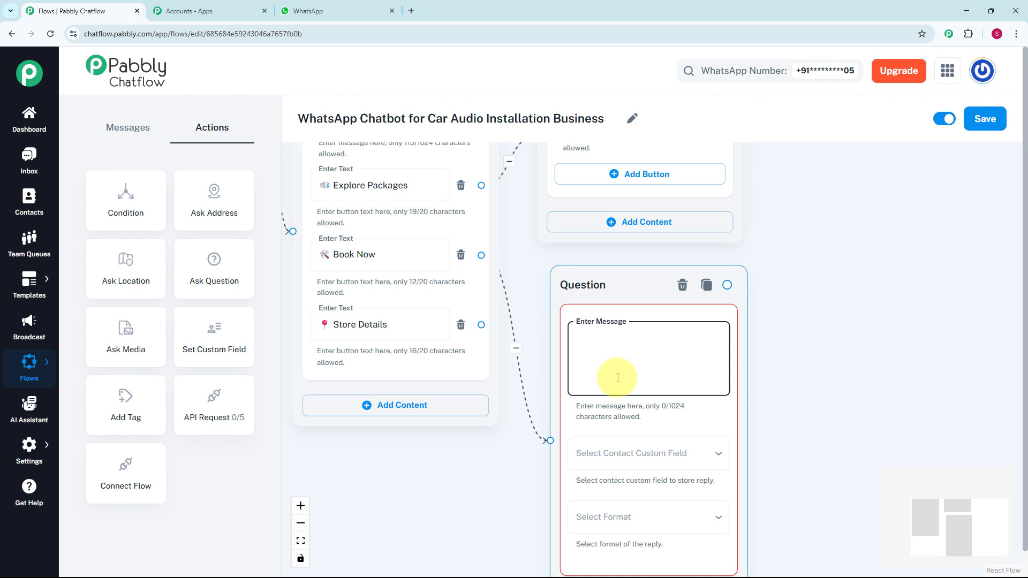
pyautogui.write("Awesome! Let's get you booked in. 📅 Please choose a preferred date and time:")
pyautogui.click(751, 338)
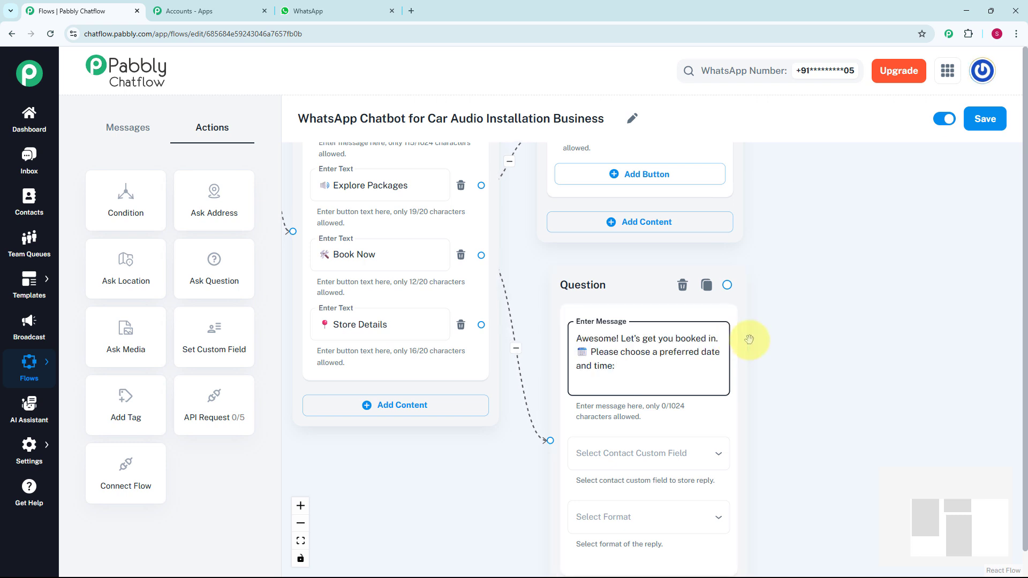
pyautogui.scroll(-5, 751, 337)
pyautogui.scroll(2, 586, 381)
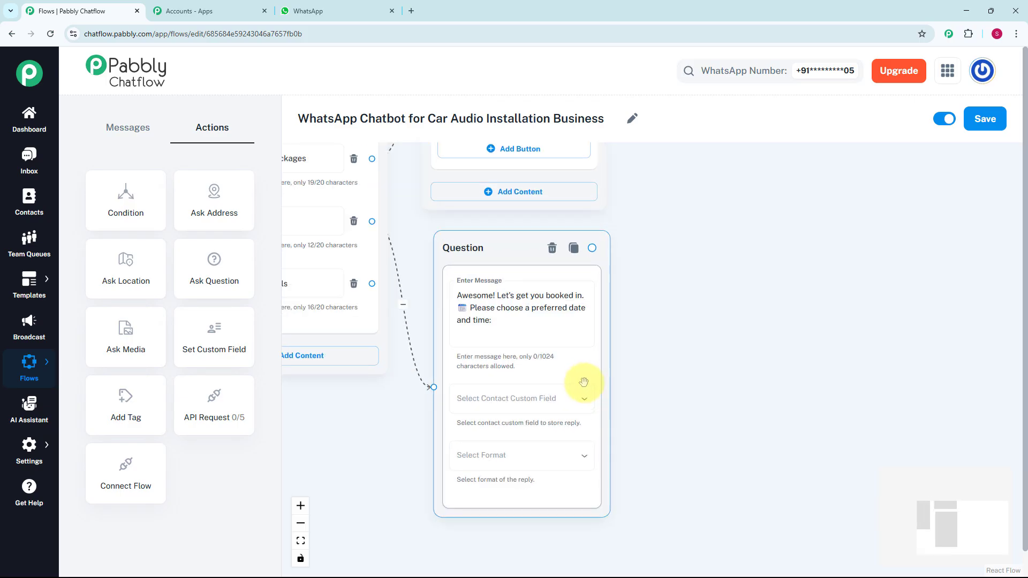
pyautogui.click(544, 402)
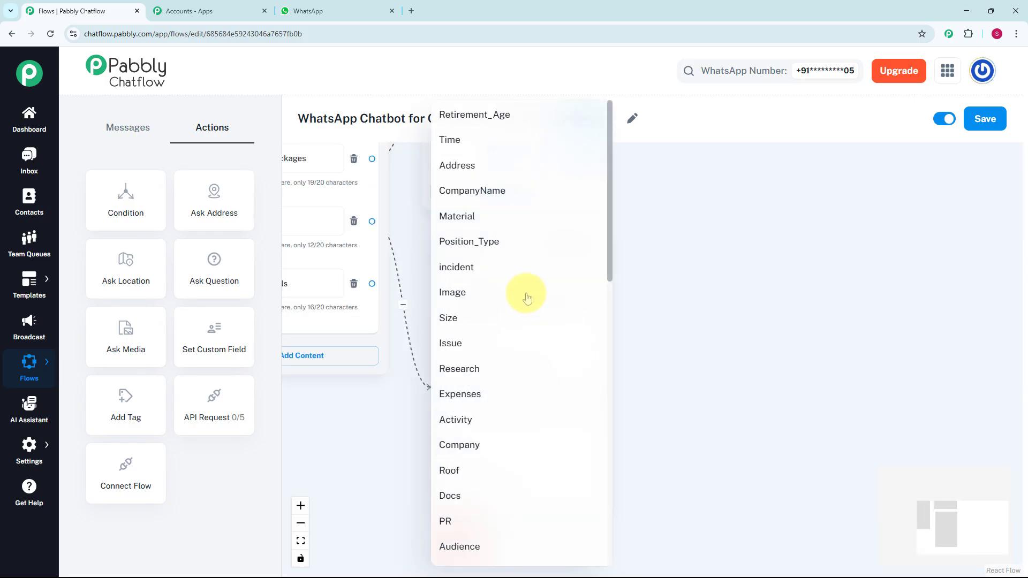
pyautogui.scroll(-3, 528, 296)
pyautogui.scroll(-3, 525, 293)
pyautogui.scroll(-1, 524, 296)
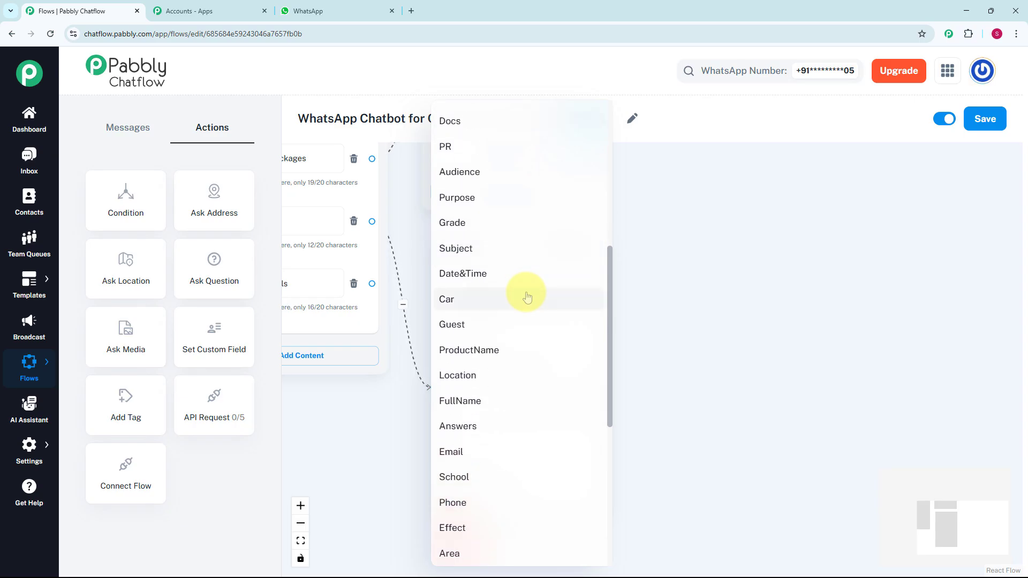
pyautogui.click(721, 308)
pyautogui.moveTo(29, 448)
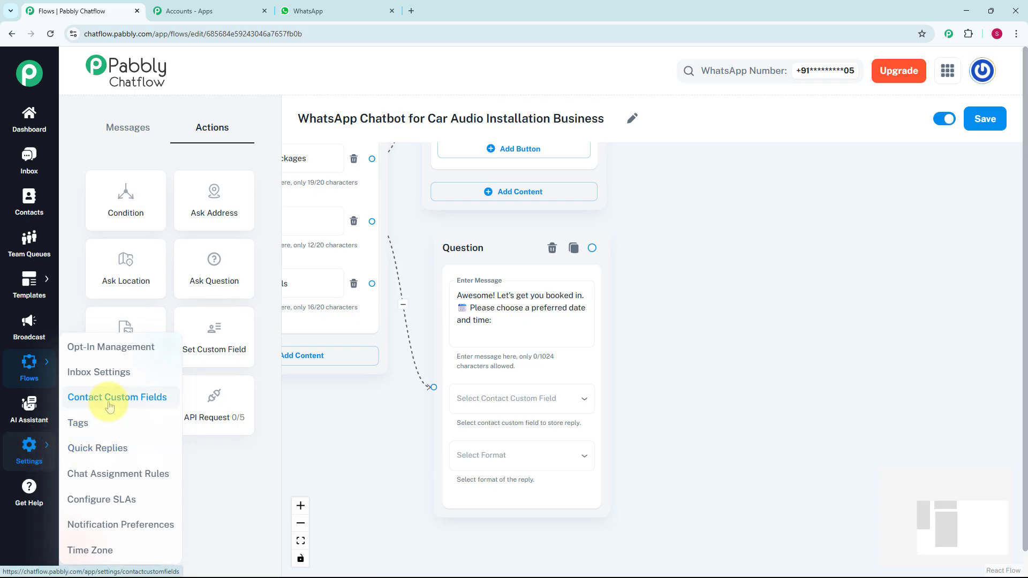
# - Store the booking question's reply in the Date&Time contact custom field and set its format to Any
pyautogui.click(552, 401)
pyautogui.scroll(-3, 553, 413)
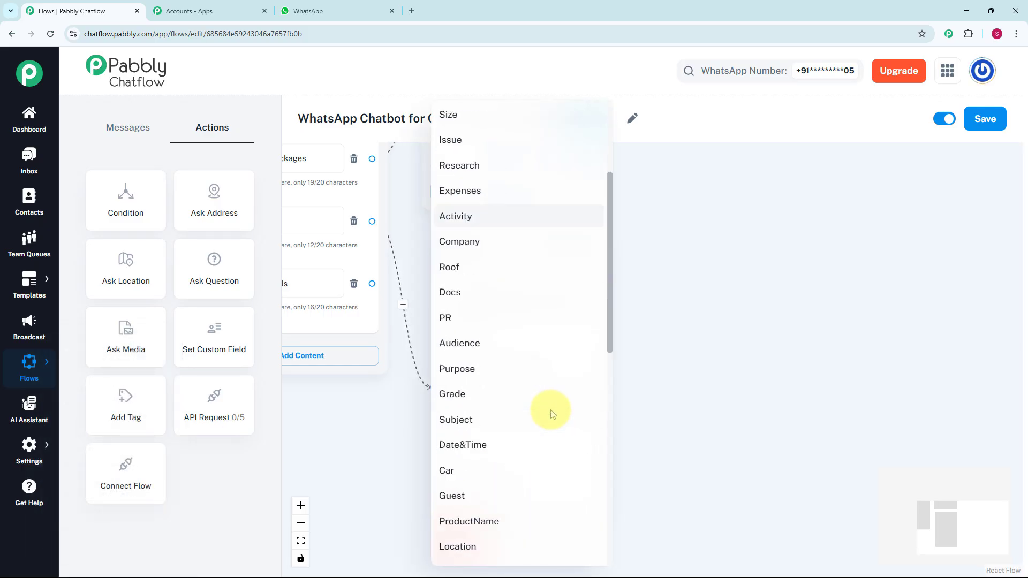
pyautogui.scroll(-2, 553, 412)
pyautogui.click(474, 381)
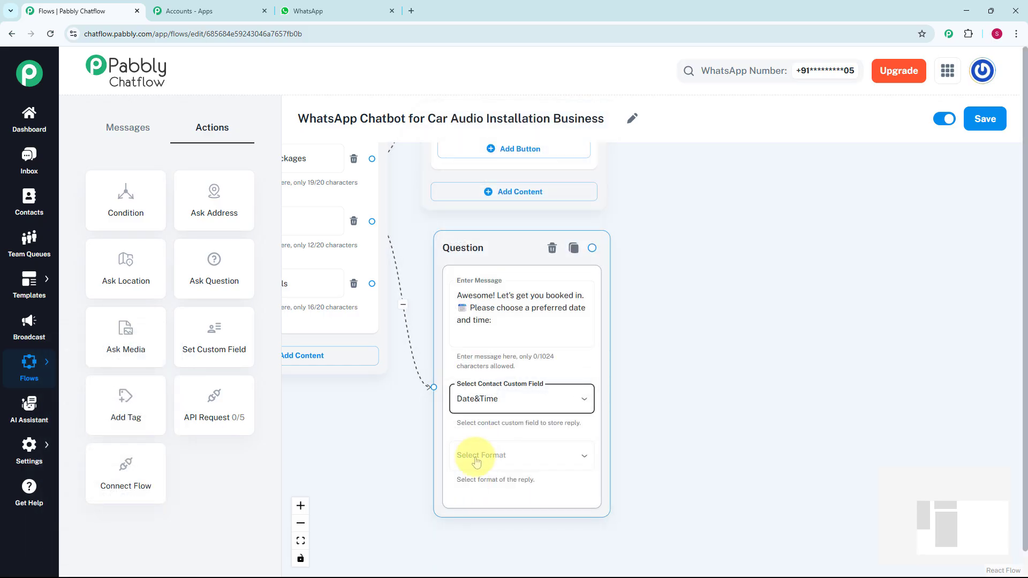
pyautogui.click(476, 461)
pyautogui.click(462, 401)
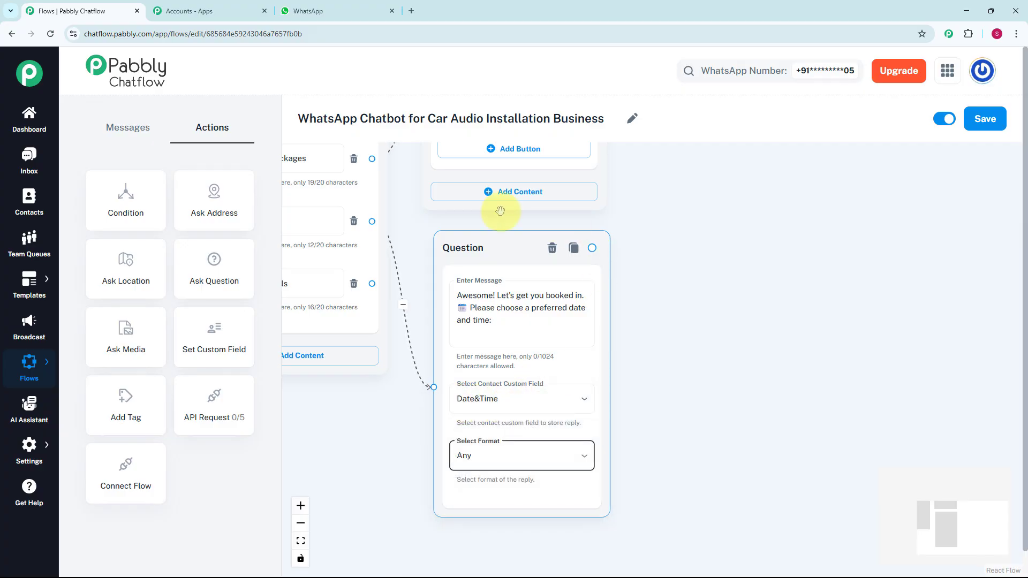
# - Connect a second question "📍 Which car do you have?" after the date question, storing the reply in the Car field with format Any
pyautogui.scroll(-2, 687, 287)
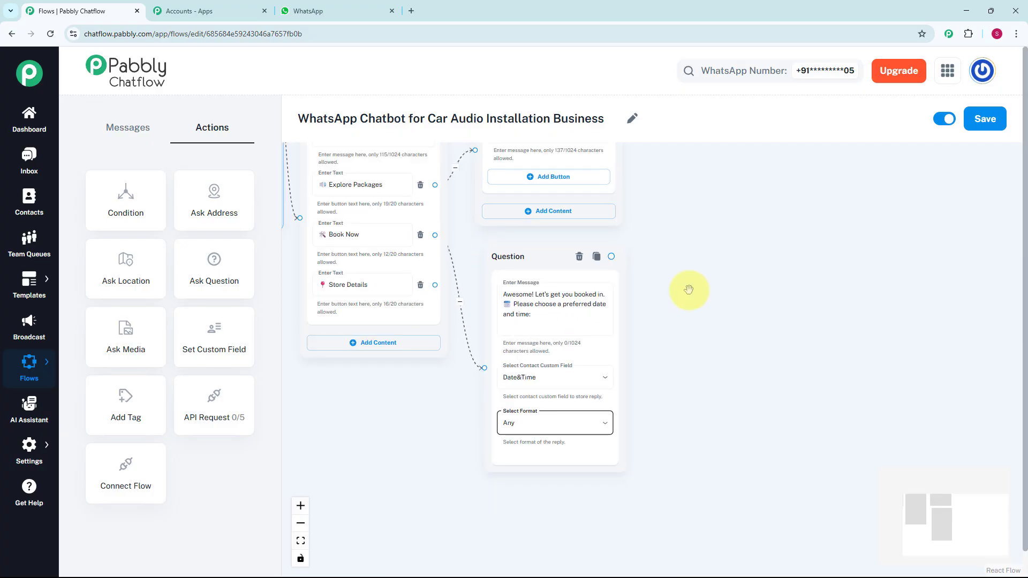
pyautogui.moveTo(689, 290); pyautogui.dragTo(625, 322)
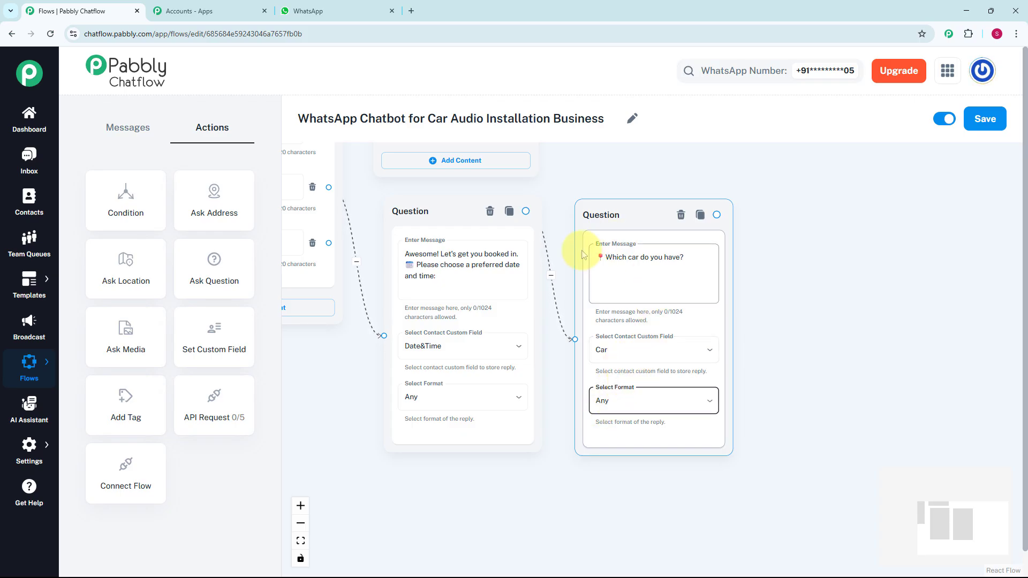
# - Connect a new Text + Button message to the car question and enter "✅Booking Confirmed." as its text
pyautogui.scroll(-3, 724, 298)
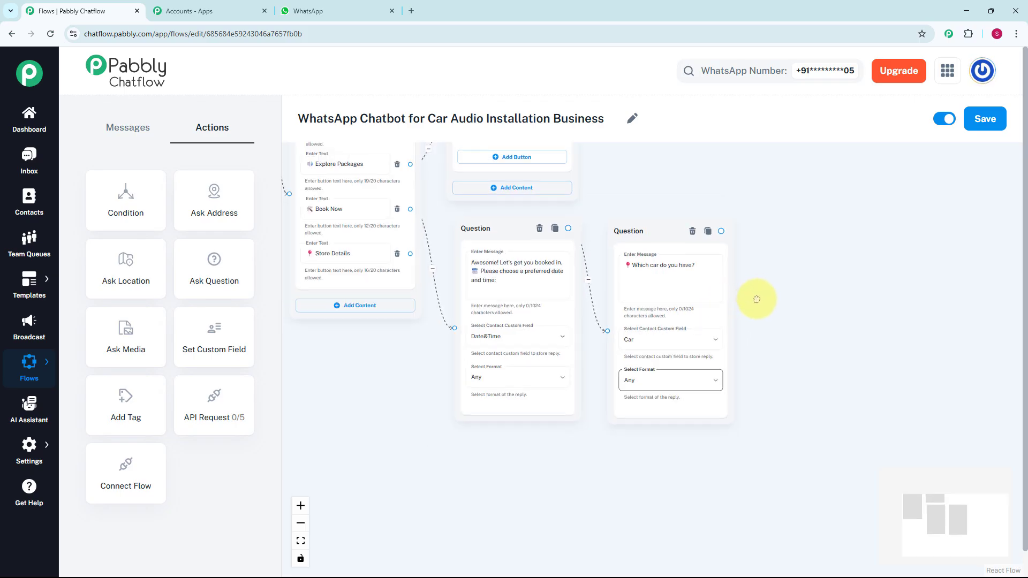
pyautogui.moveTo(644, 284); pyautogui.dragTo(691, 337)
pyautogui.click(712, 349)
pyautogui.scroll(3, 717, 347)
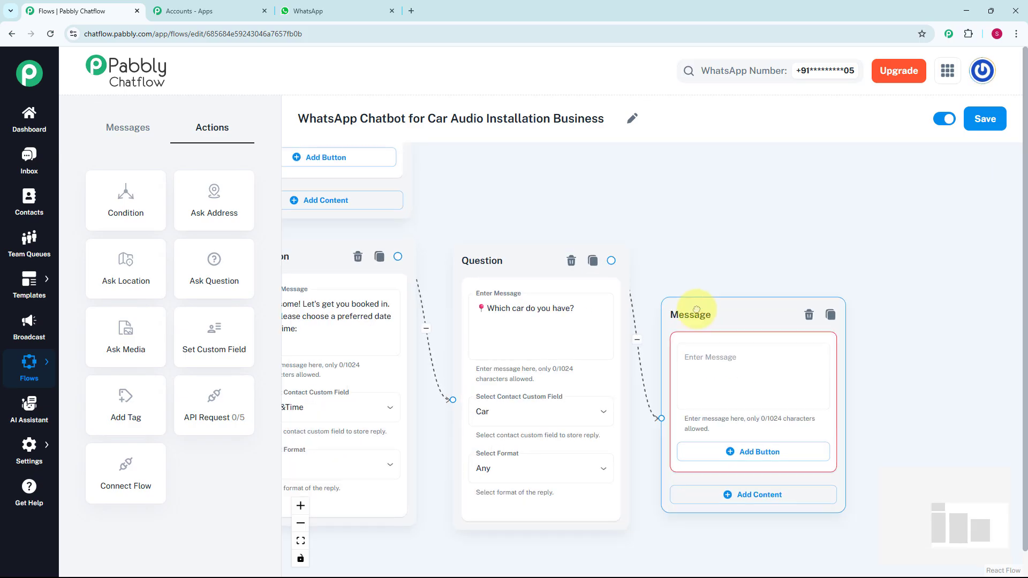
pyautogui.click(708, 357)
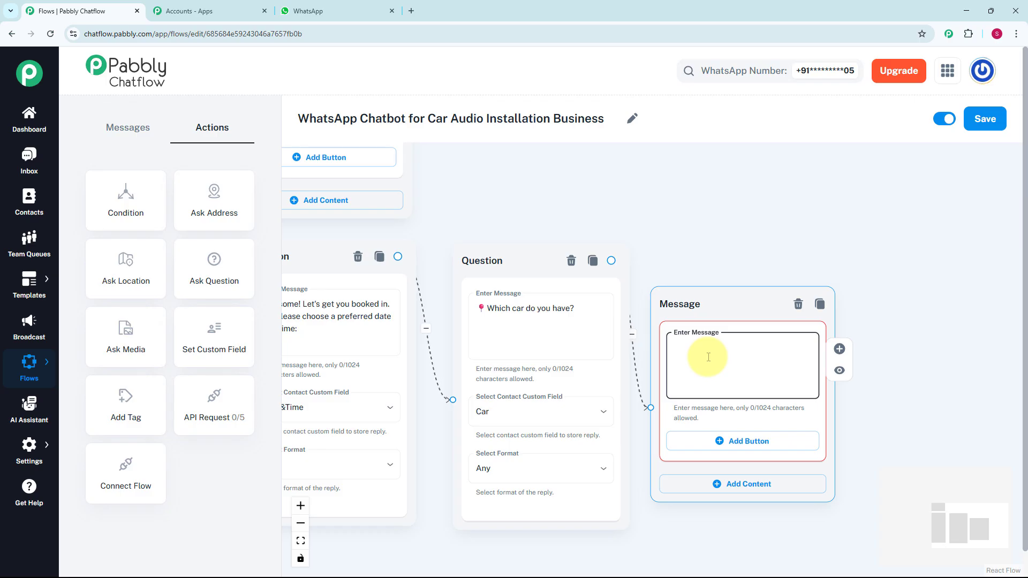
pyautogui.write('✅Booking Confirmed.')
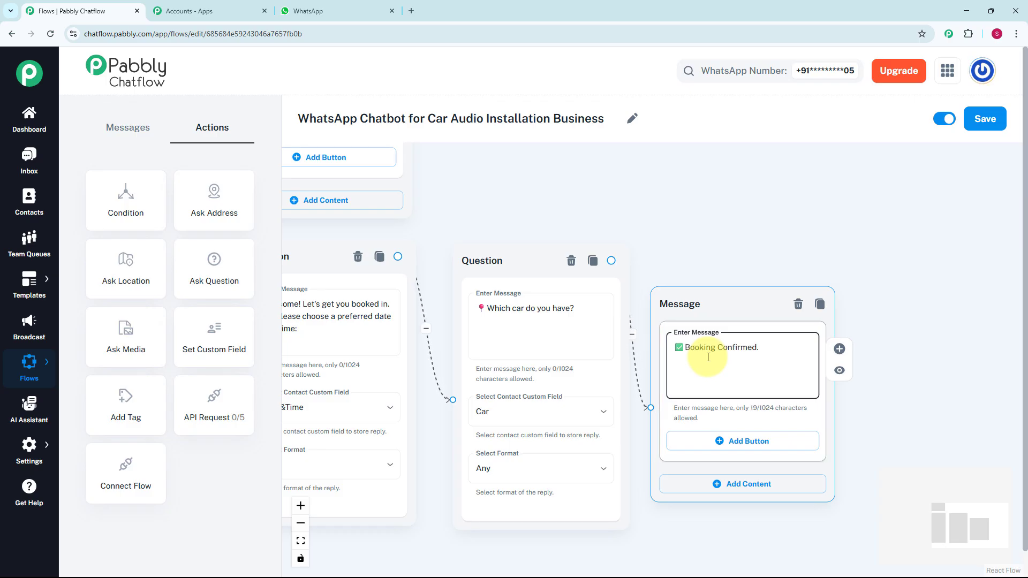
# - Connect a new message to Store Details and paste the store text with Bhopal and working hours Mon–Sat: 10 AM – 7 PM, Sunday: Closed
pyautogui.scroll(-3, 696, 226)
pyautogui.scroll(1, 481, 316)
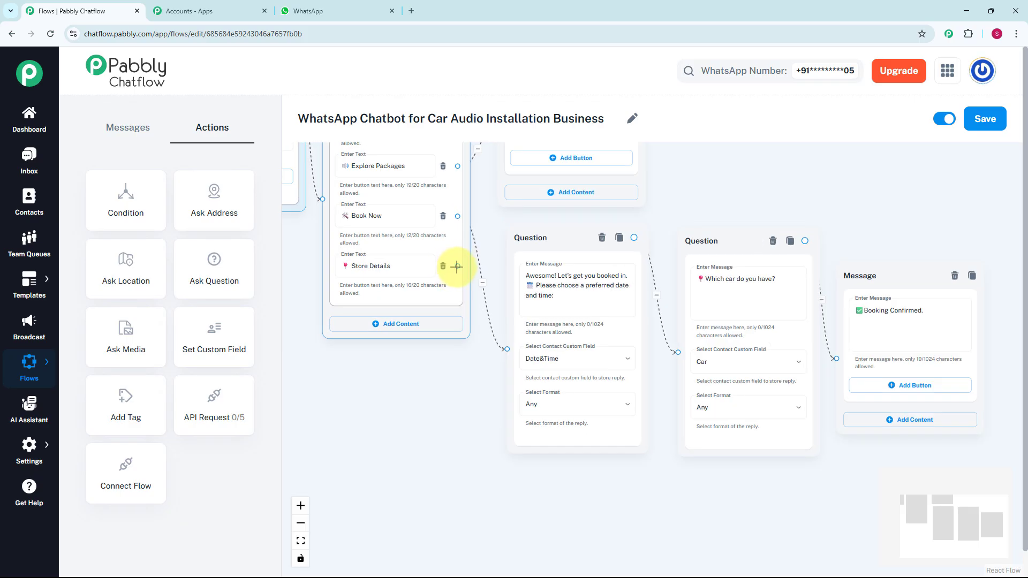
pyautogui.moveTo(457, 265); pyautogui.dragTo(589, 488)
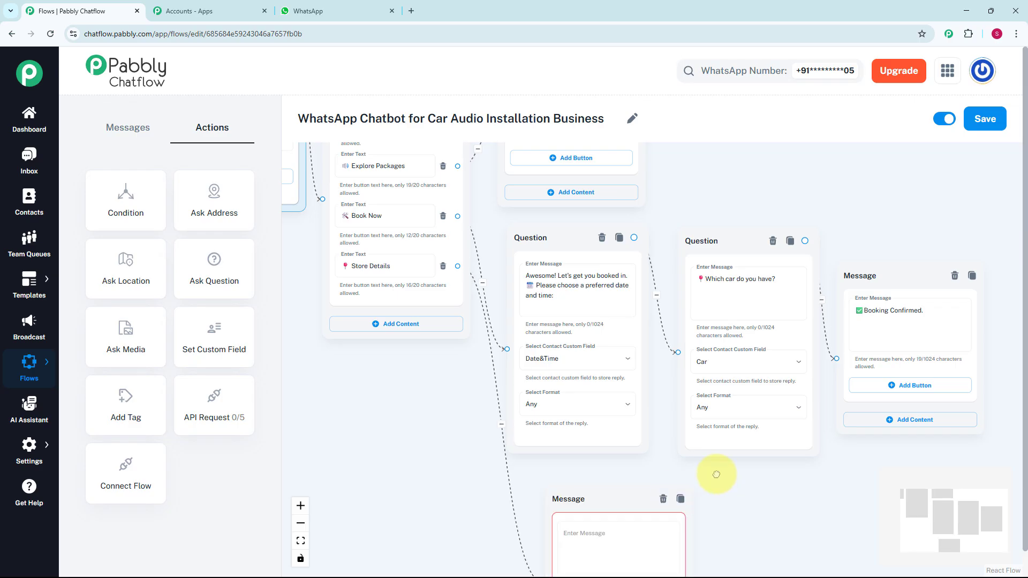
pyautogui.moveTo(716, 473); pyautogui.dragTo(626, 330)
pyautogui.moveTo(495, 358); pyautogui.dragTo(439, 355)
pyautogui.click(463, 378)
pyautogui.hotkey('ctrl', 'v')
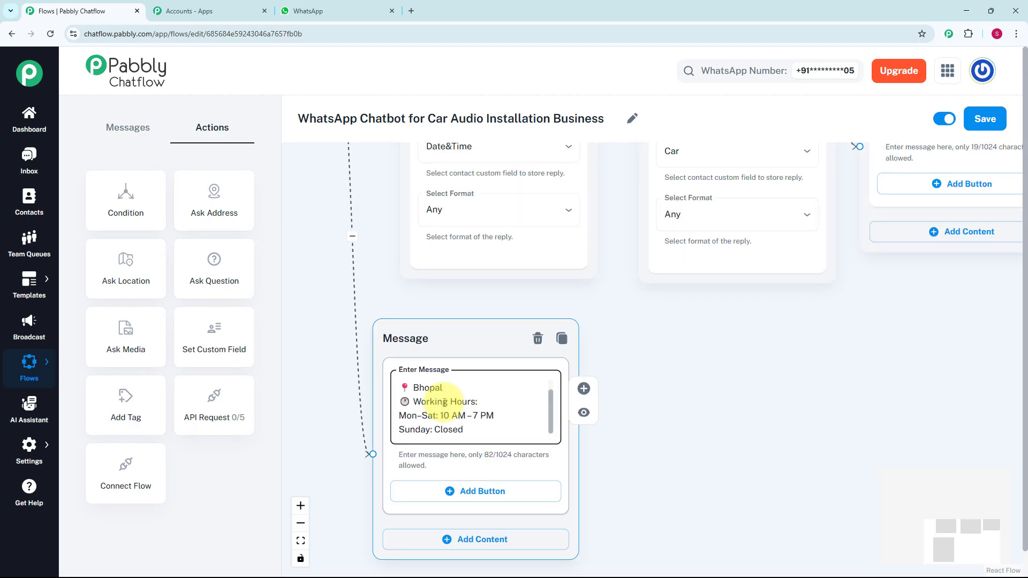
pyautogui.scroll(2, 460, 348)
# - Check the layout of the complete chatbot flow and save it
pyautogui.scroll(-5, 592, 307)
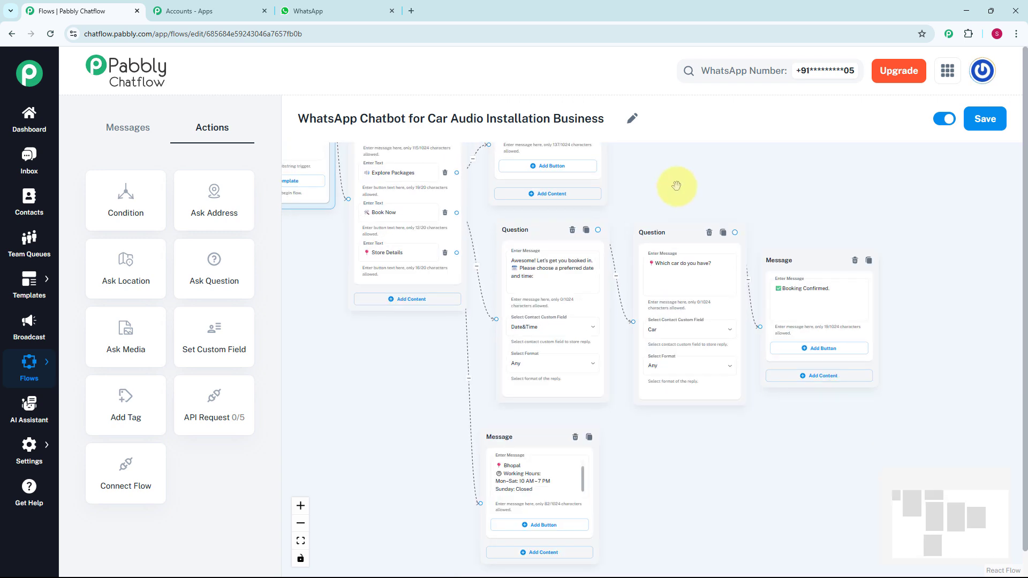
pyautogui.moveTo(673, 183); pyautogui.dragTo(714, 294)
pyautogui.scroll(-2, 716, 294)
pyautogui.moveTo(708, 245); pyautogui.dragTo(707, 233)
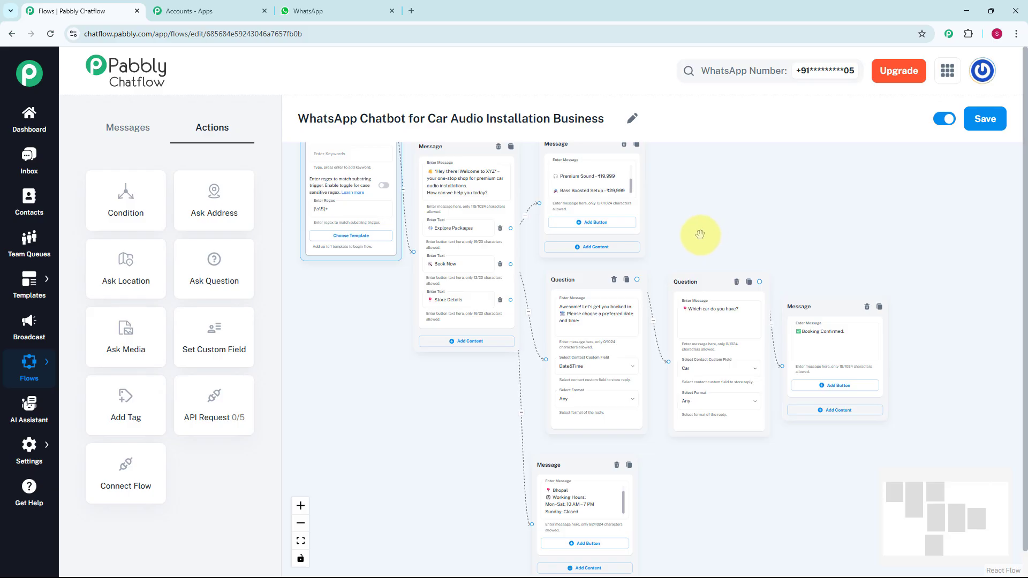
pyautogui.click(980, 128)
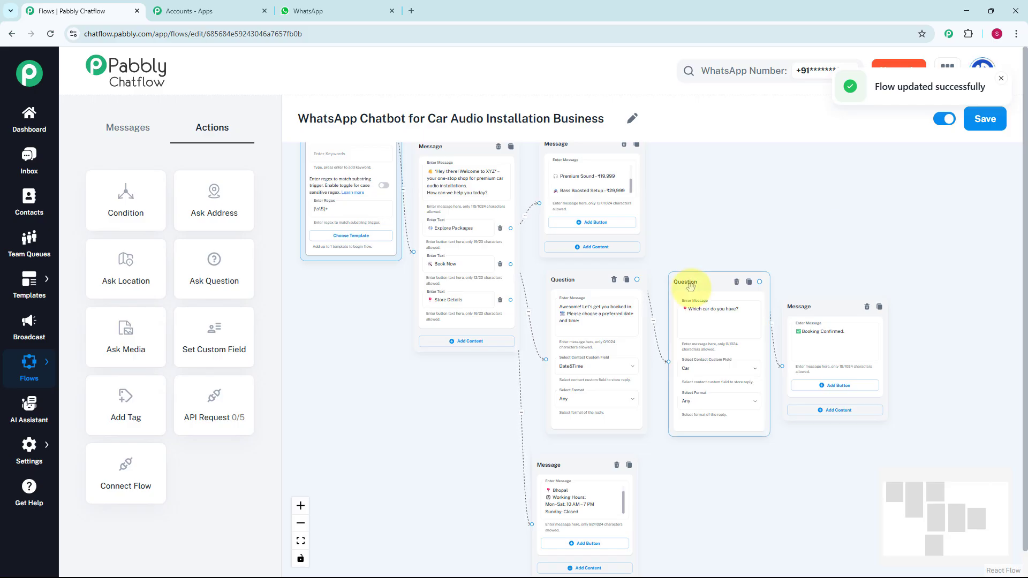
# - Open the most recent conversation in the Inbox and review the chatbot's welcome message and replies
pyautogui.click(25, 162)
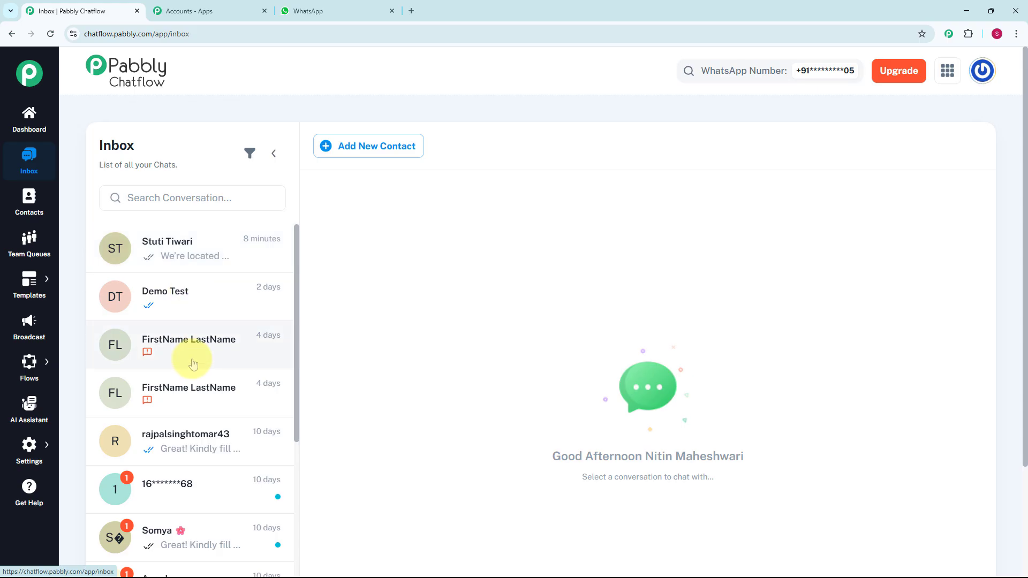
pyautogui.click(190, 236)
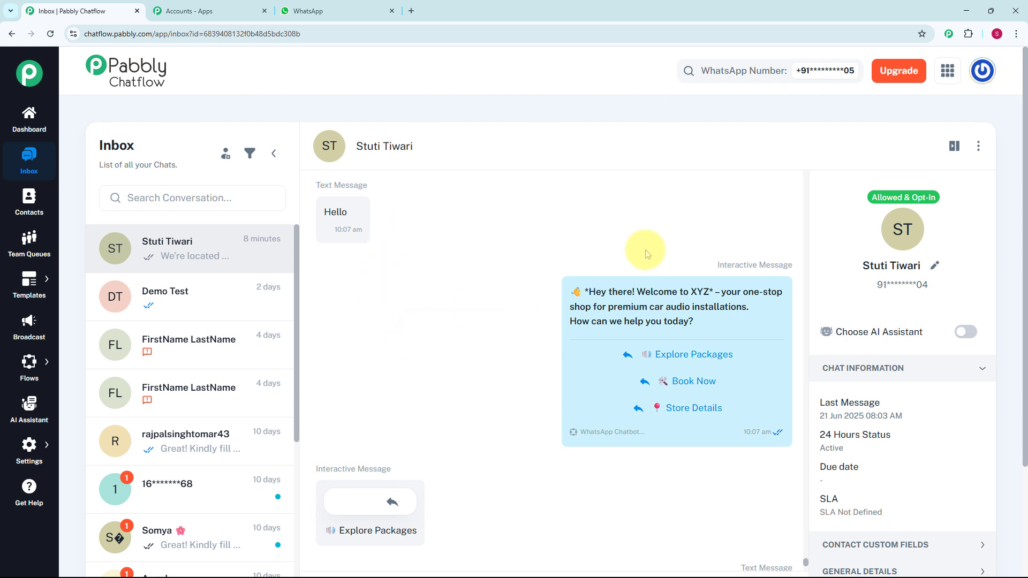
pyautogui.scroll(-3, 646, 254)
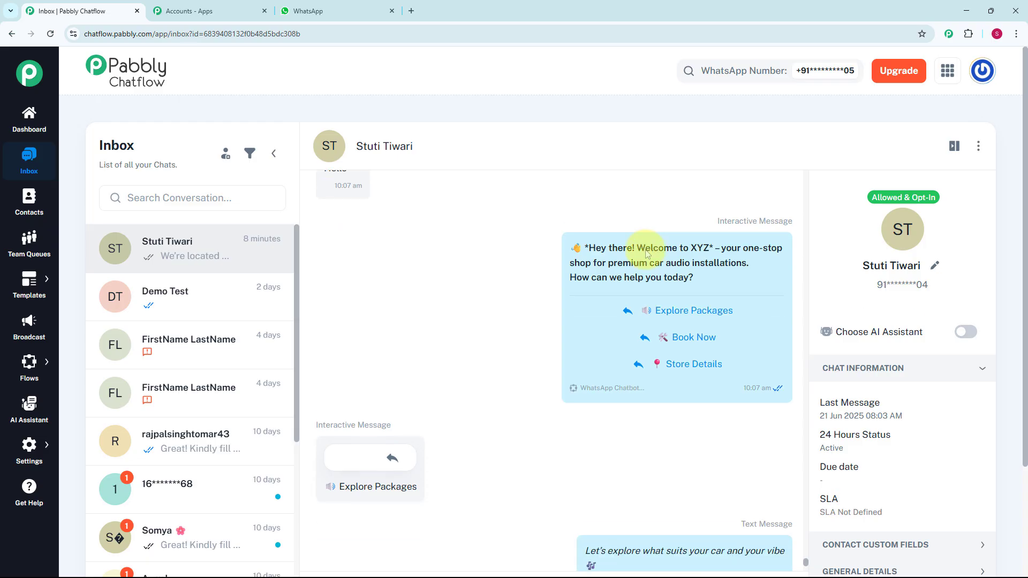
pyautogui.scroll(3, 642, 253)
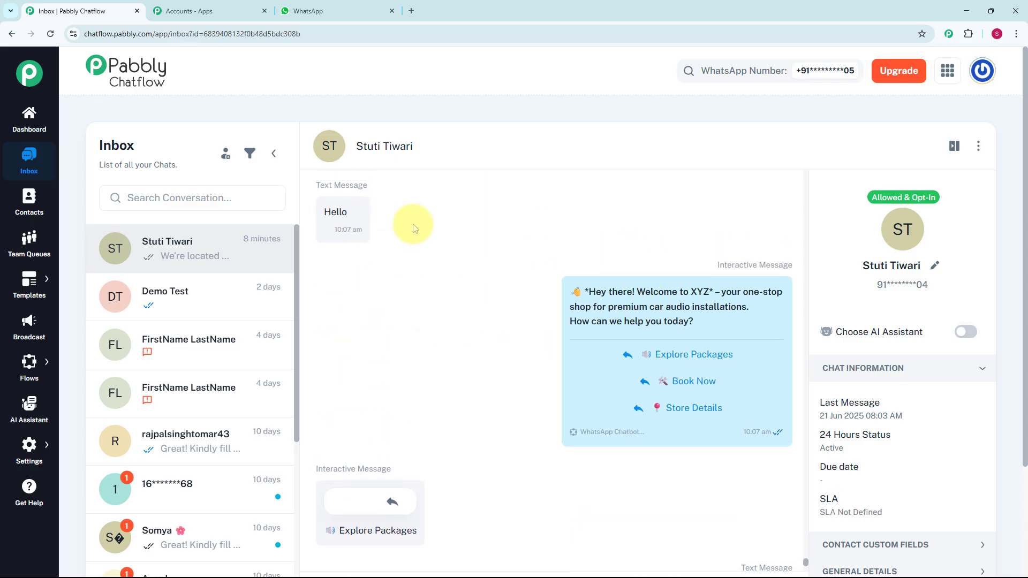
# - Read through the open conversation from the package reply to the booking questions, booking confirmation and store details message
pyautogui.scroll(-1, 512, 225)
pyautogui.scroll(-4, 511, 225)
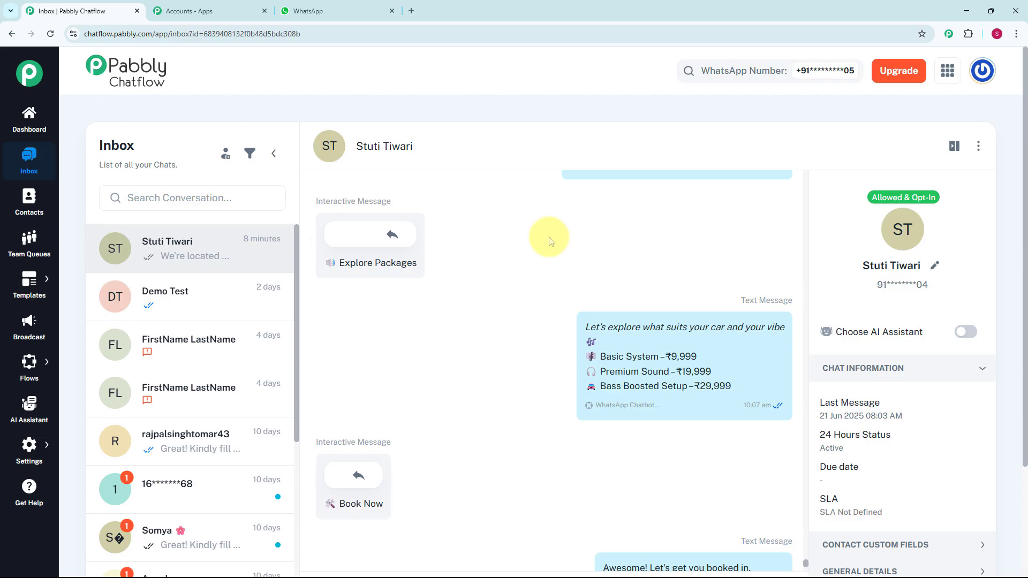
pyautogui.scroll(-2, 550, 240)
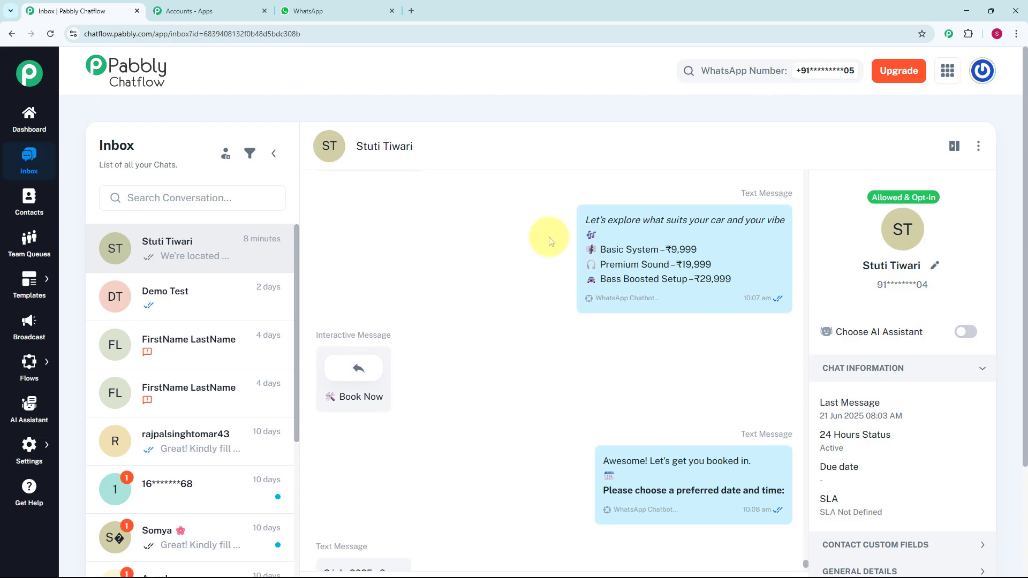
pyautogui.scroll(-2, 550, 241)
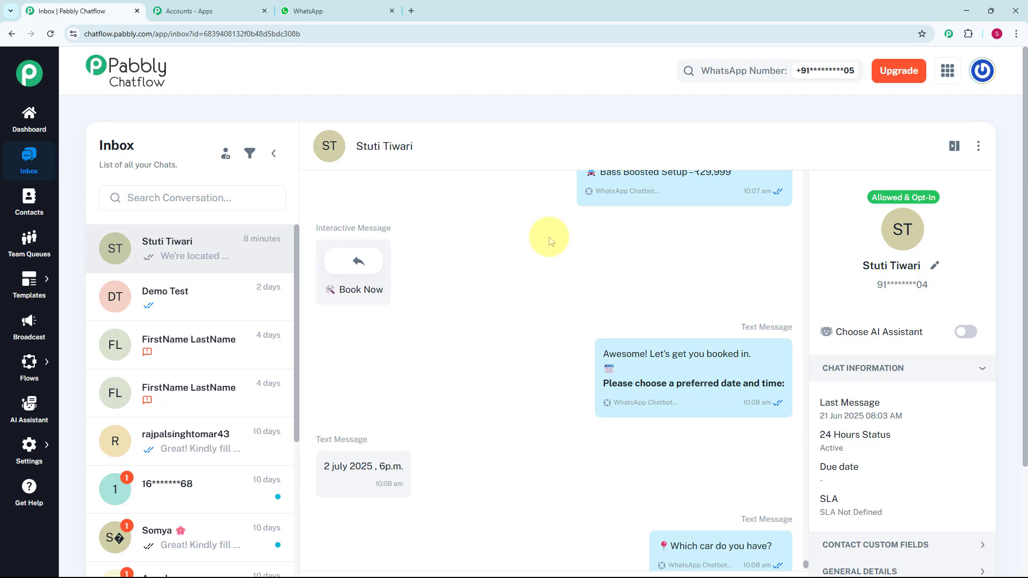
pyautogui.scroll(-2, 548, 236)
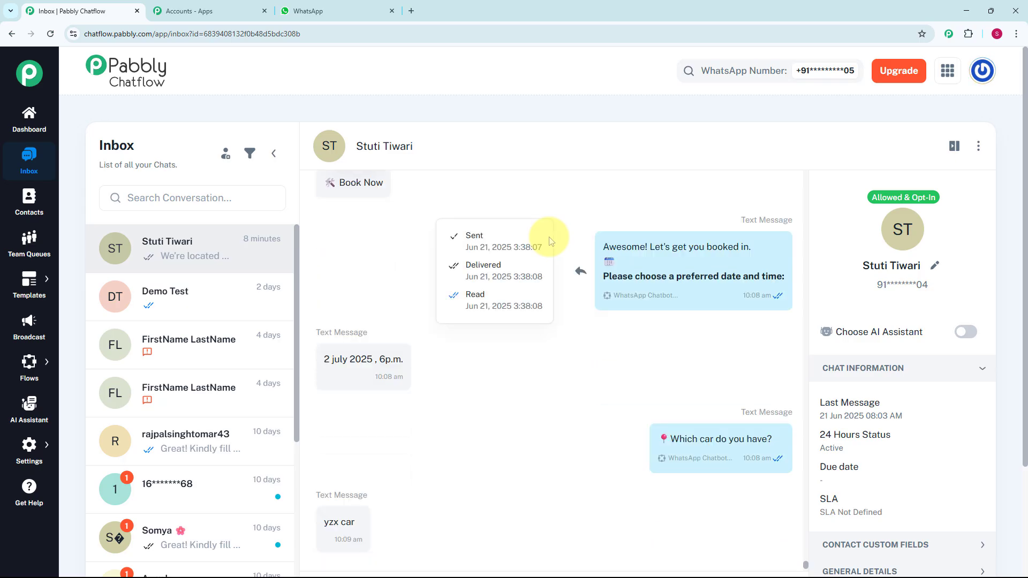
pyautogui.scroll(-3, 548, 236)
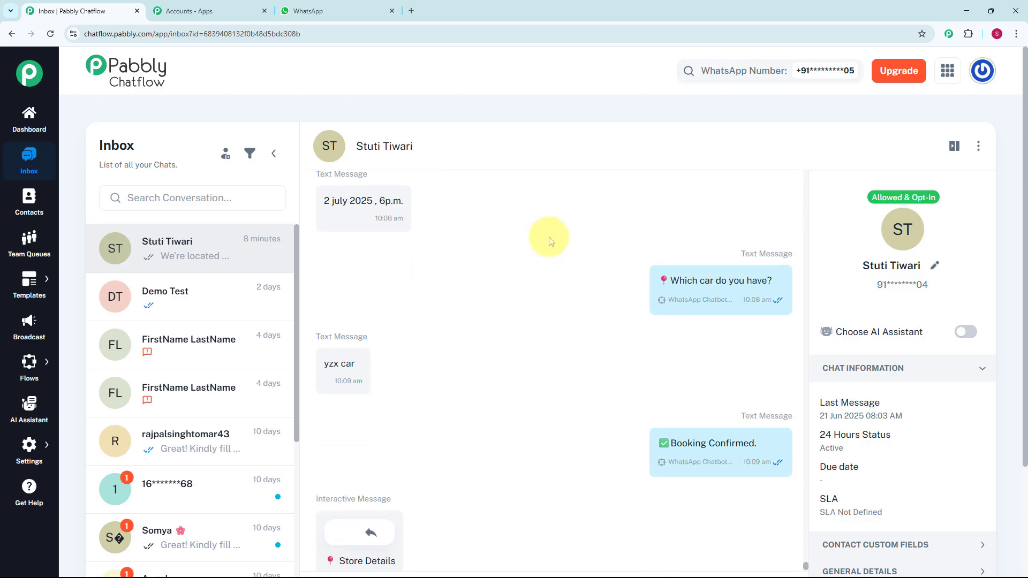
pyautogui.scroll(-3, 550, 240)
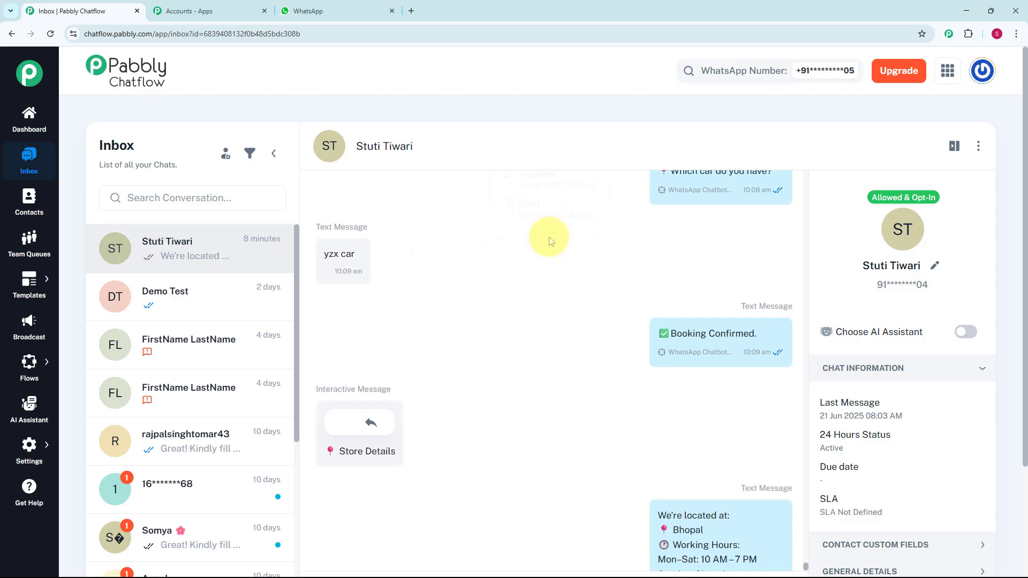
pyautogui.scroll(-1, 550, 240)
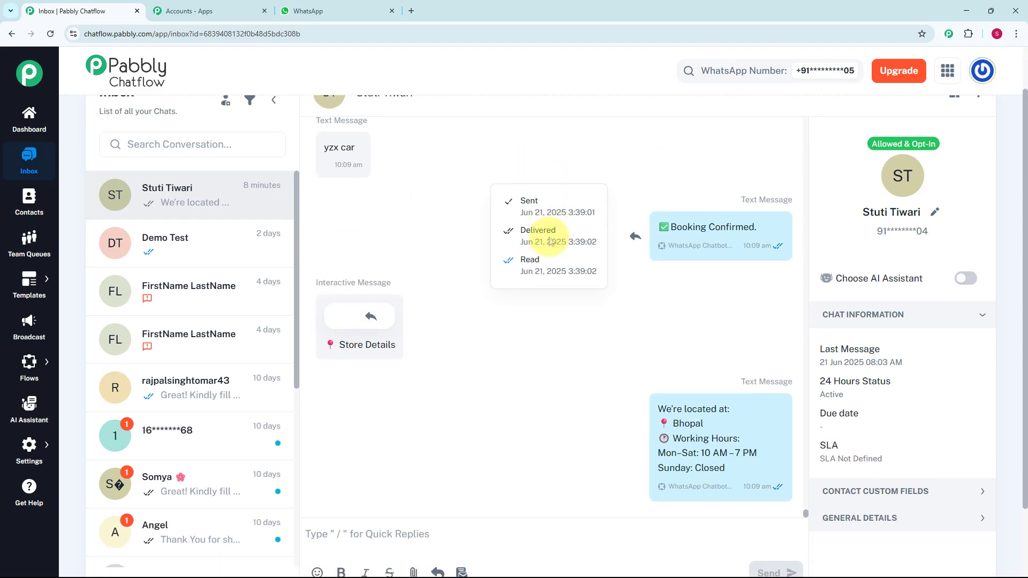
pyautogui.scroll(3, 550, 238)
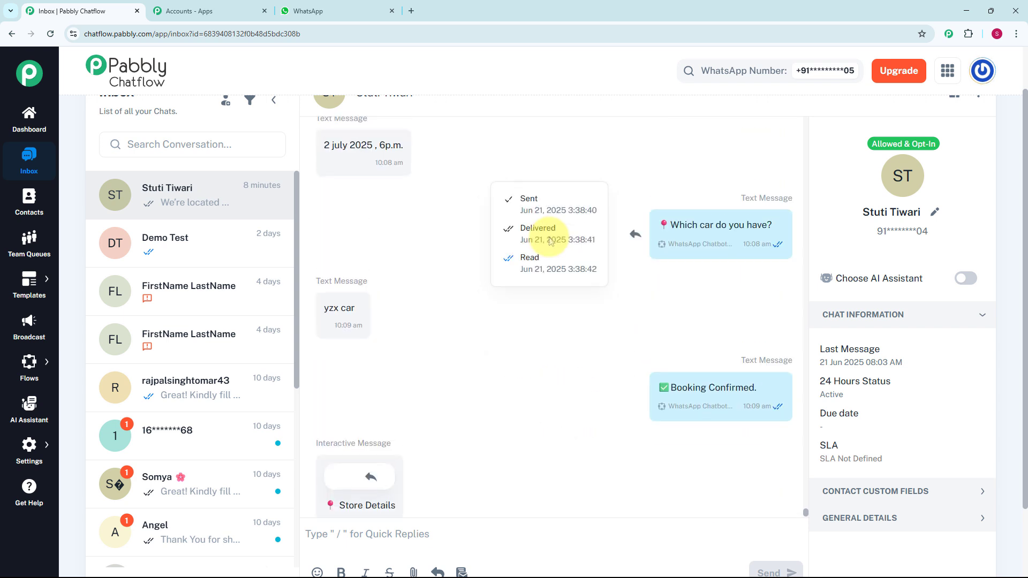
# - Reload the Inbox, reopen the most recent conversation and review the whole chatbot exchange from the welcome message to the store details
pyautogui.click(24, 160)
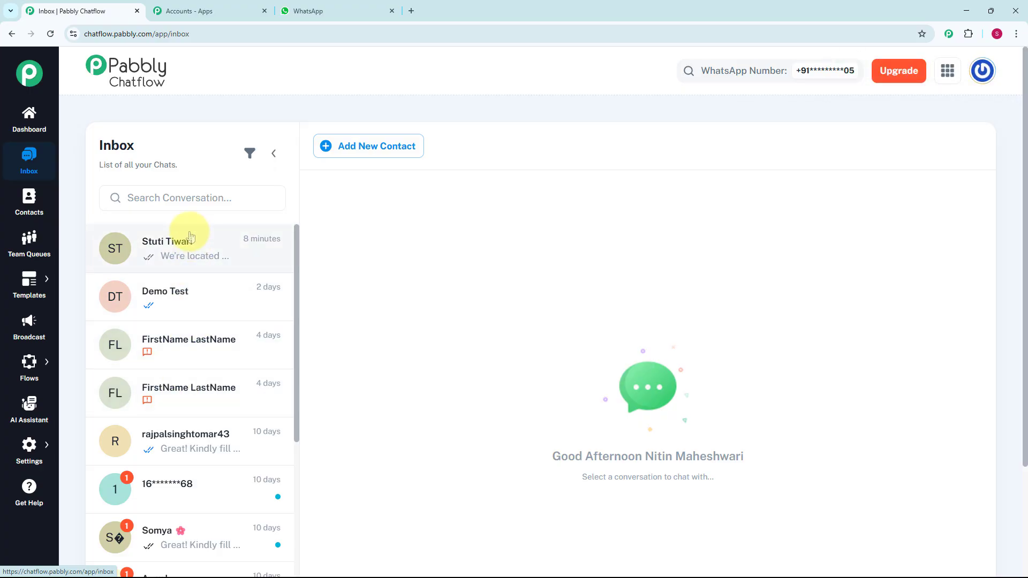
pyautogui.click(190, 236)
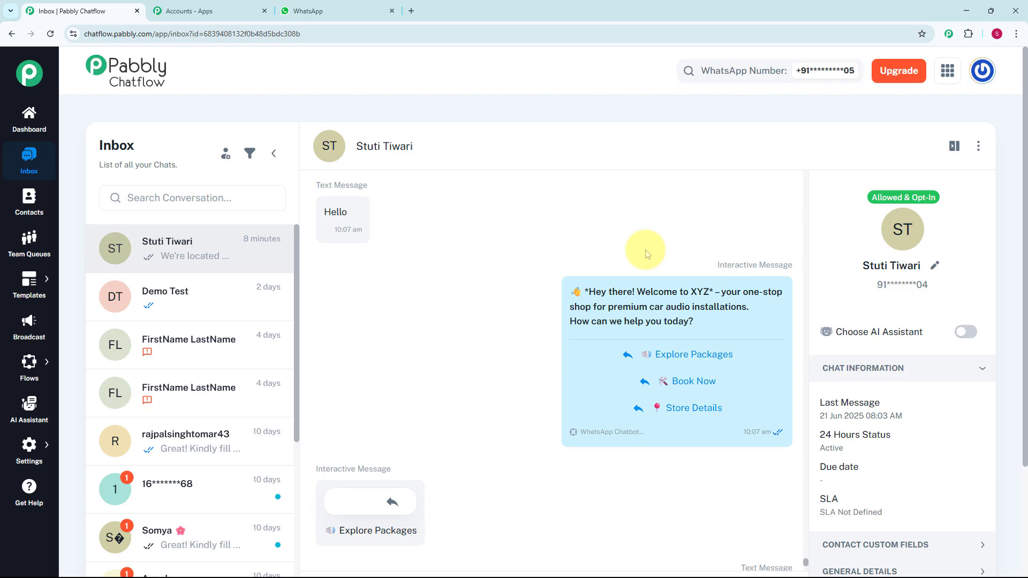
pyautogui.scroll(-3, 645, 251)
pyautogui.scroll(2, 642, 254)
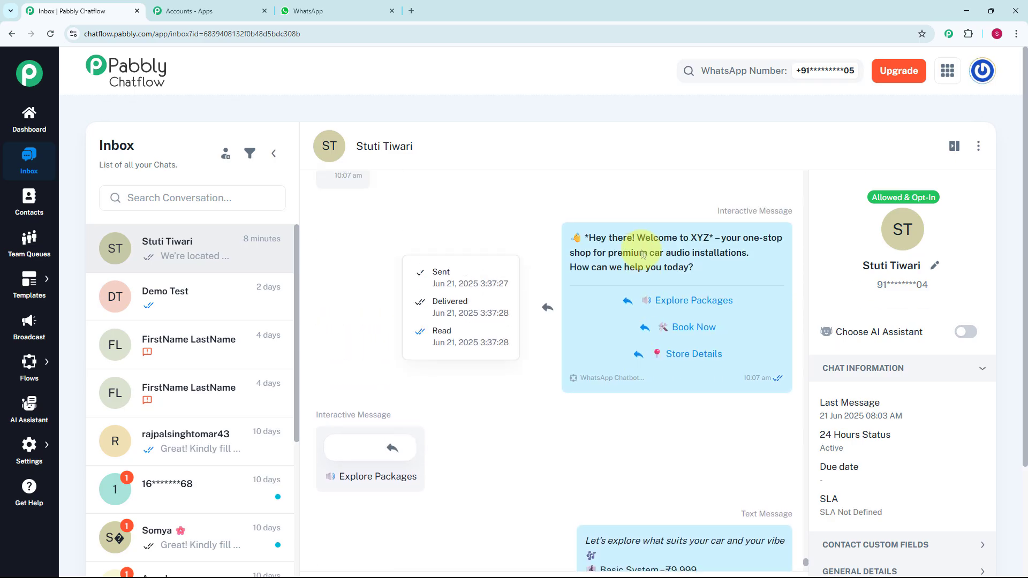
pyautogui.scroll(1, 642, 254)
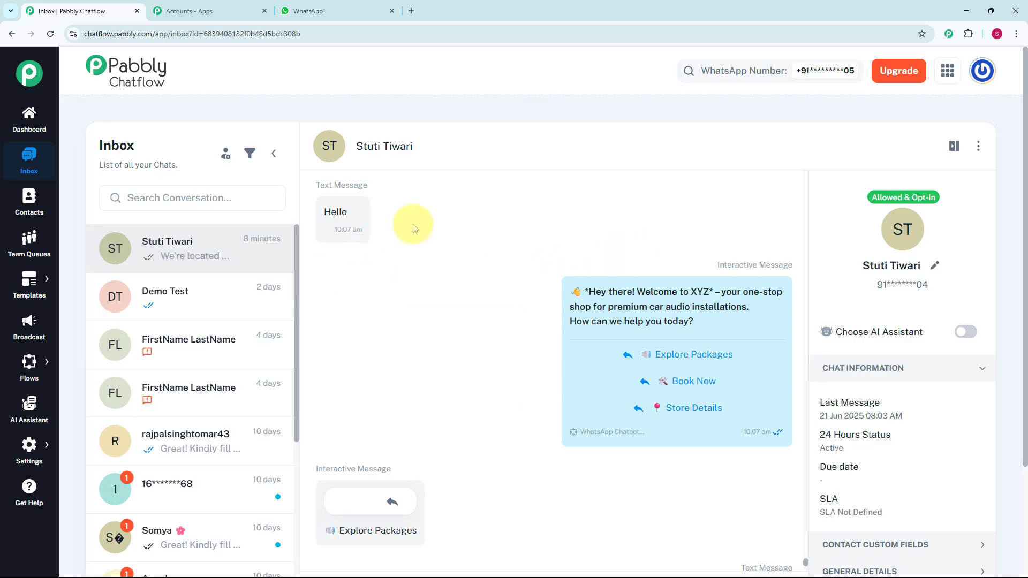
pyautogui.scroll(-3, 510, 226)
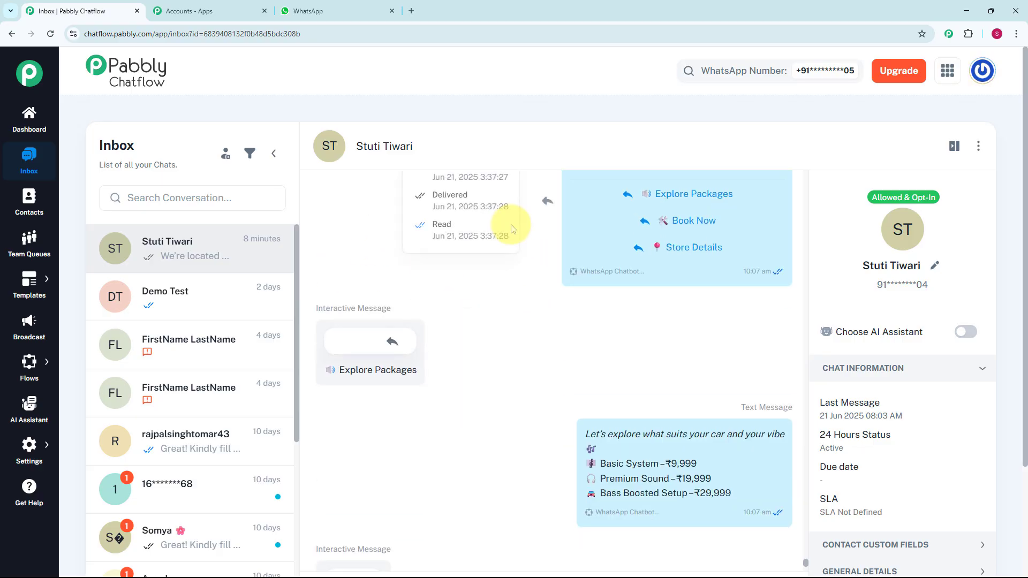
pyautogui.scroll(-2, 510, 225)
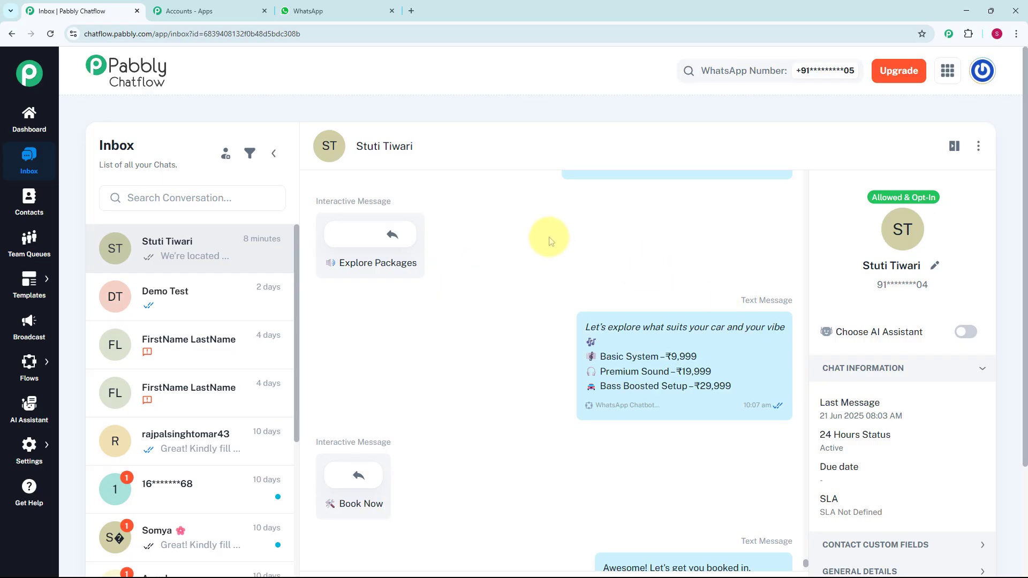
pyautogui.scroll(-2, 549, 241)
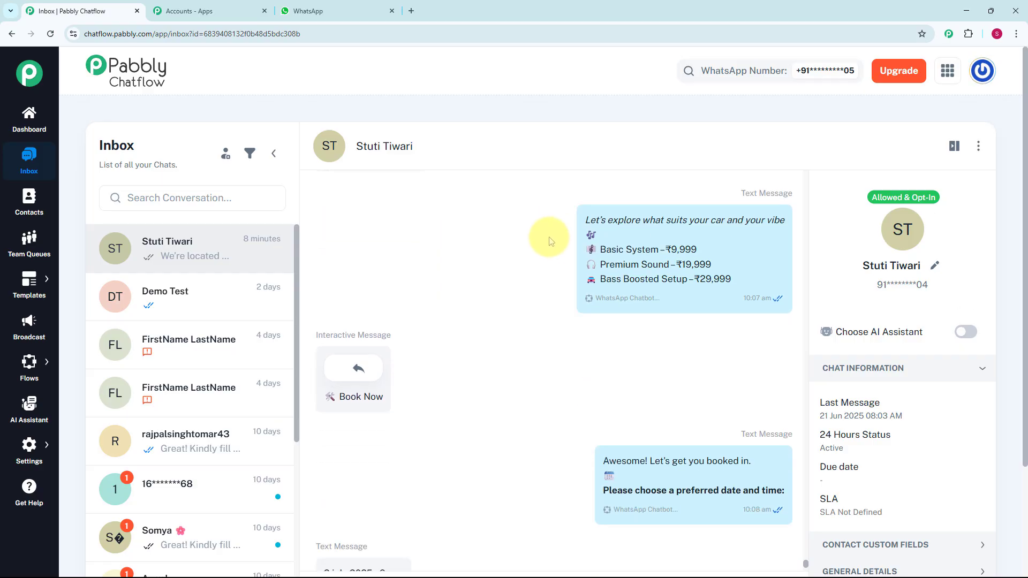
pyautogui.scroll(-2, 550, 240)
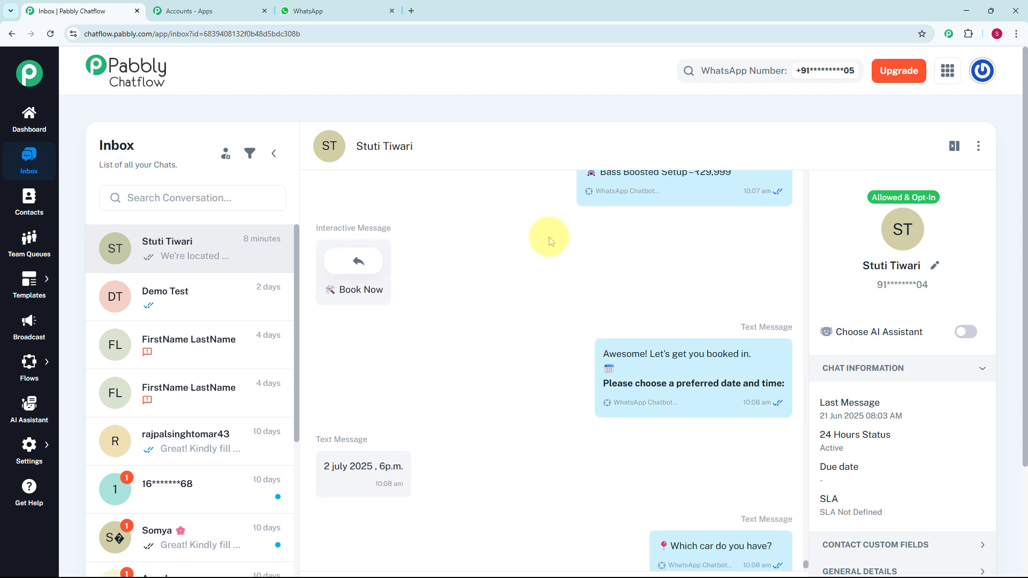
pyautogui.scroll(-2, 549, 241)
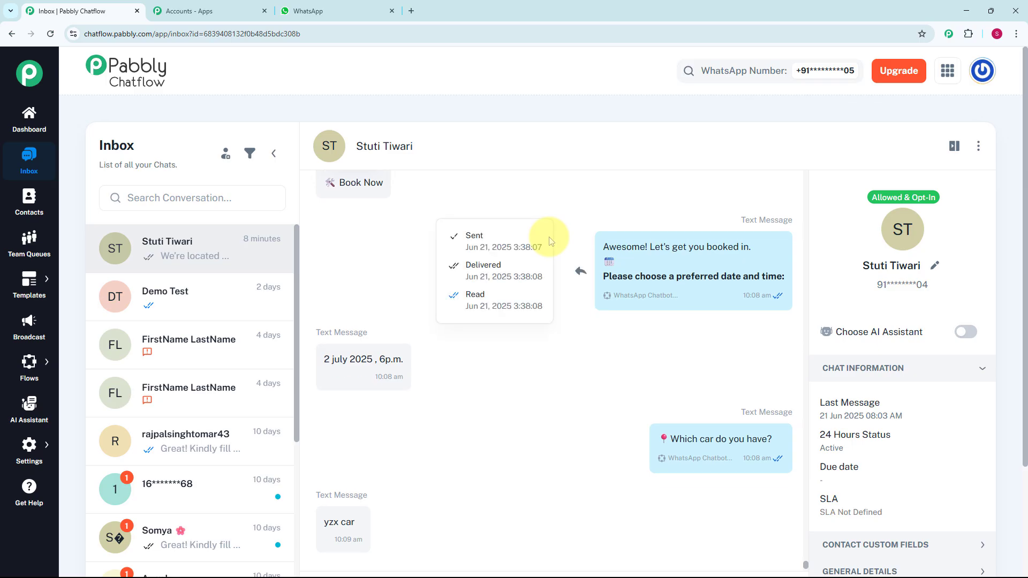
pyautogui.scroll(-3, 549, 241)
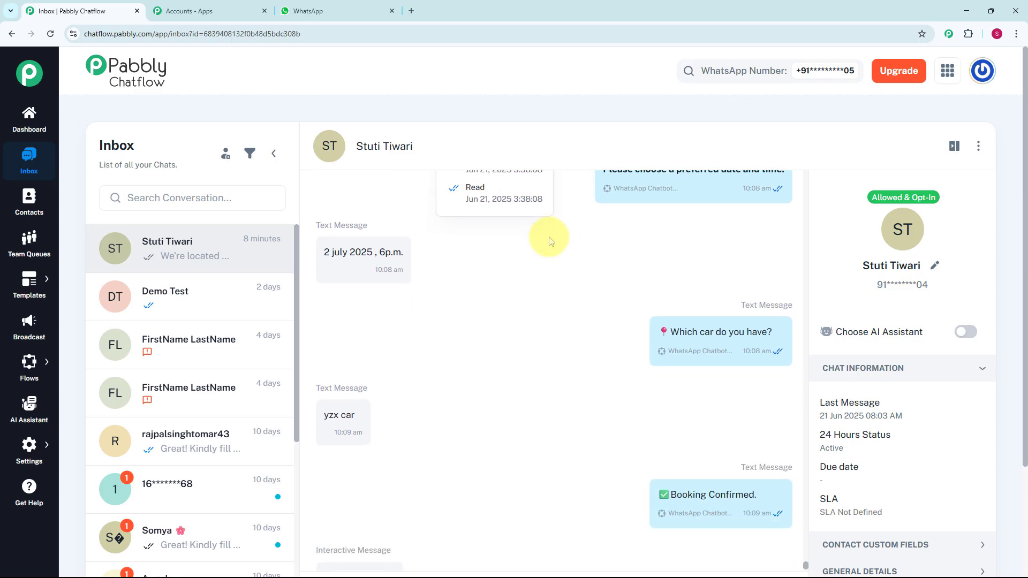
pyautogui.scroll(-3, 549, 241)
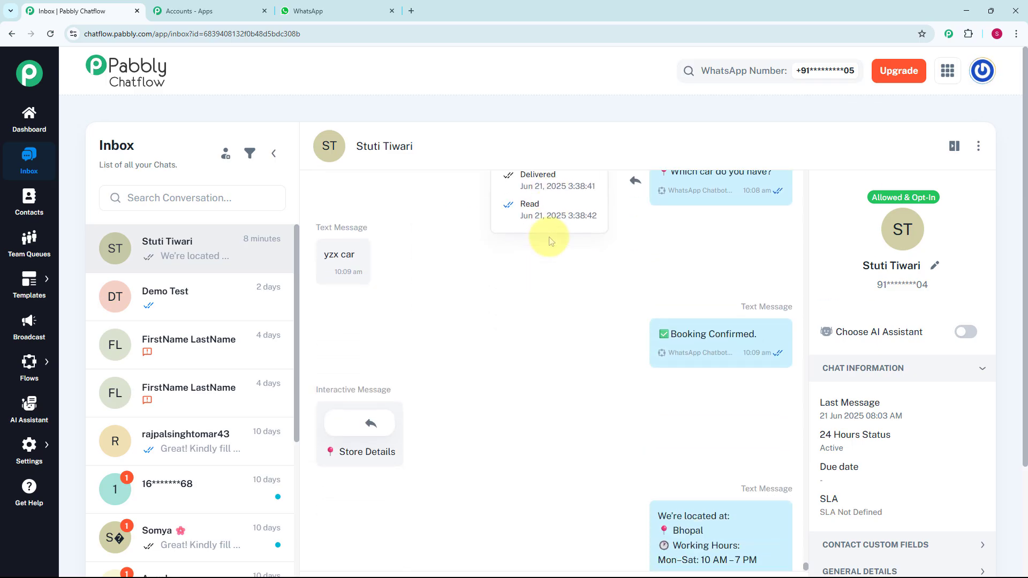
pyautogui.scroll(-1, 551, 241)
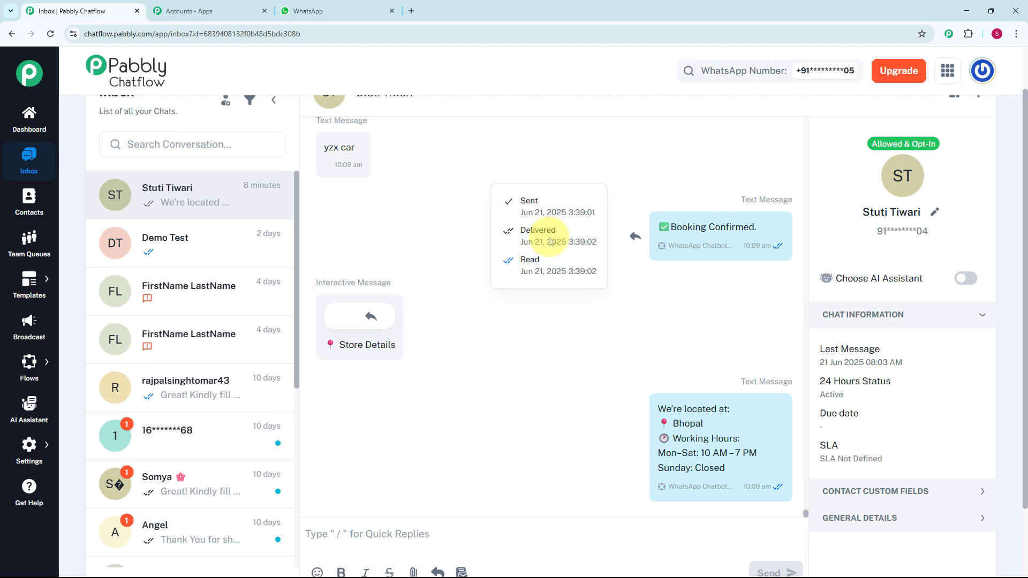
pyautogui.scroll(3, 550, 241)
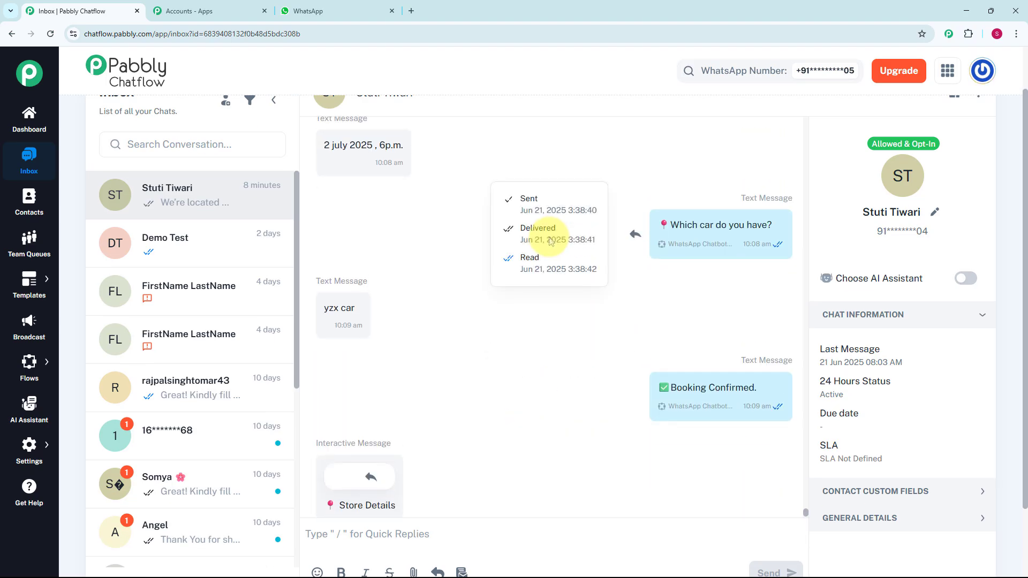